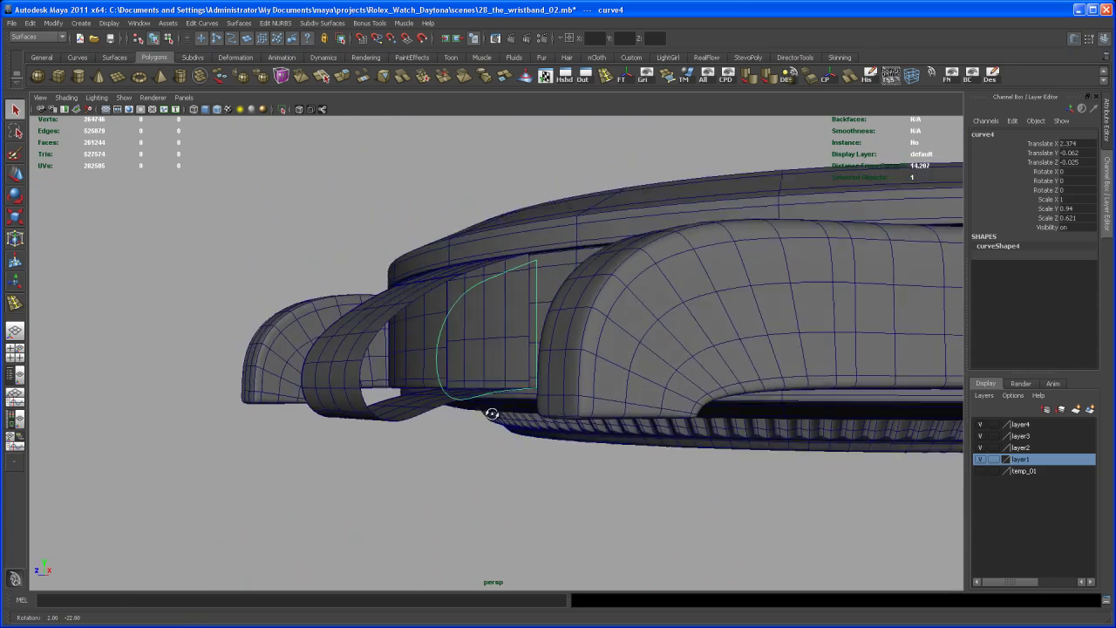
Step: Move the link profile curve along X in the top view to the lug's inner face, at Translate X 5.037
{"action": "key", "text": "w"}
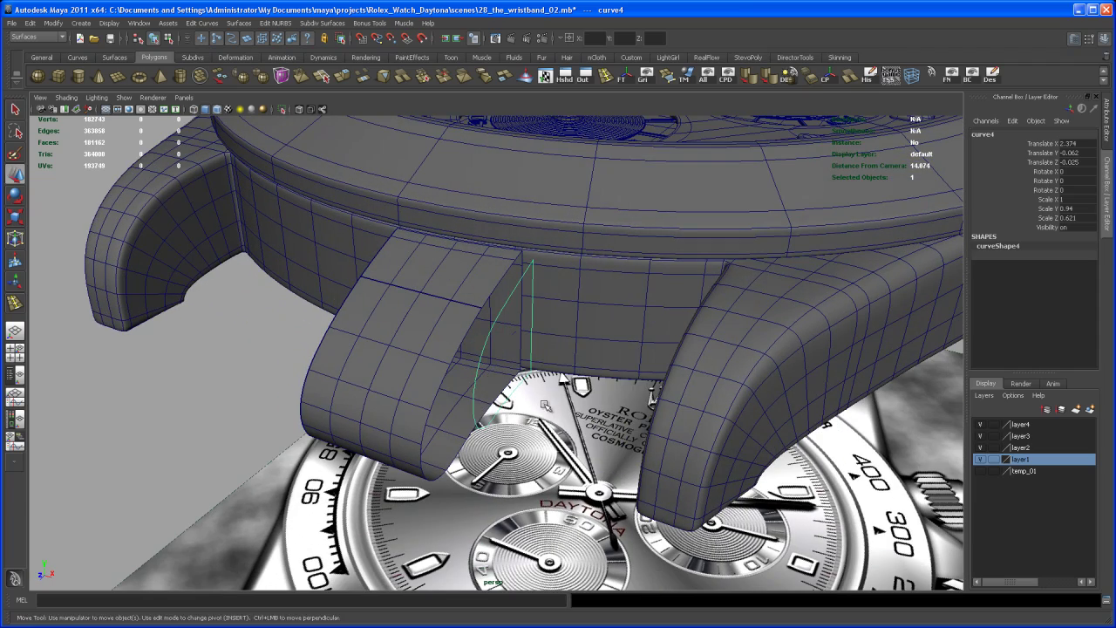
{"action": "key", "text": "space"}
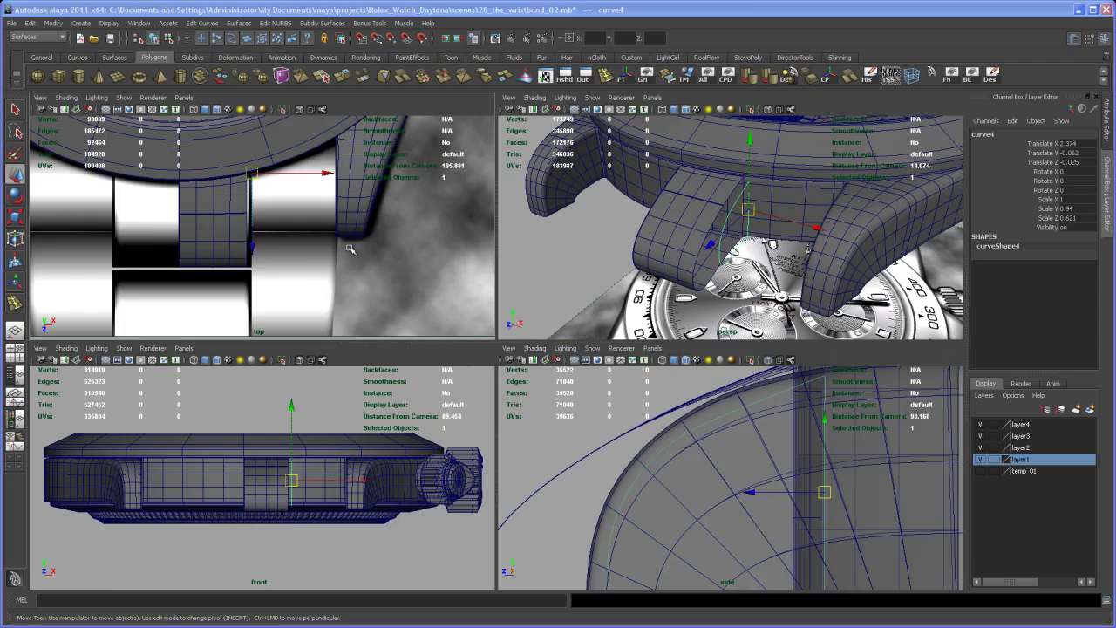
{"action": "key", "text": "space"}
{"action": "scroll", "coordinate": [493, 316], "scroll_direction": "up", "scroll_amount": 2}
{"action": "left_click_drag", "start_coordinate": [457, 288], "coordinate": [644, 297]}
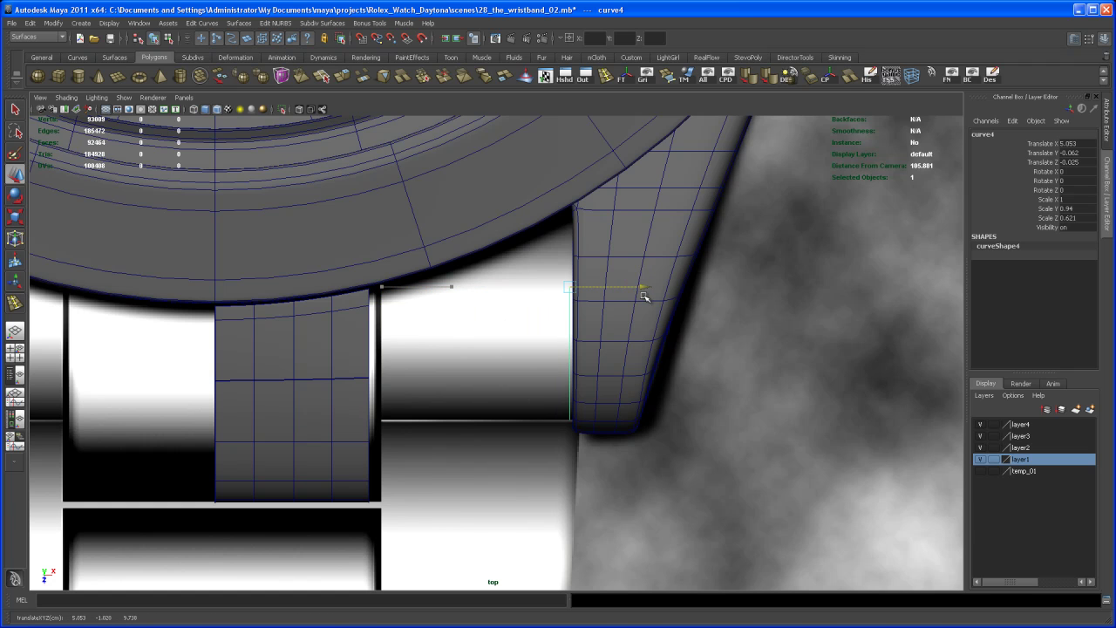
{"action": "scroll", "coordinate": [670, 351], "scroll_direction": "up", "scroll_amount": 1}
{"action": "middle_click_drag", "start_coordinate": [671, 351], "coordinate": [569, 374], "text": "alt"}
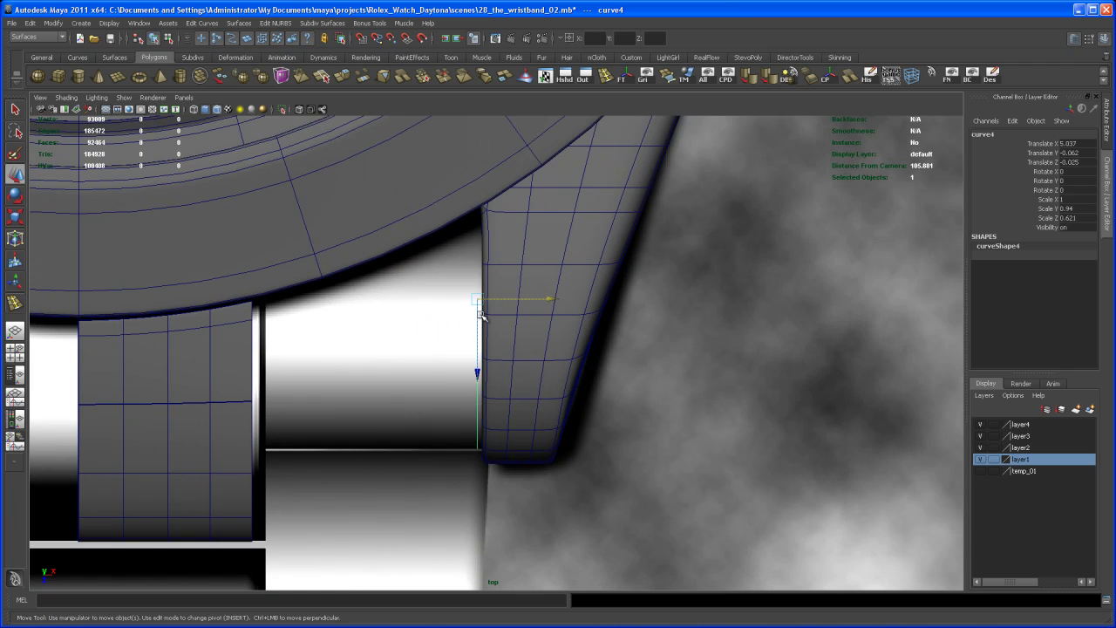
Step: Shift the control vertices of the curve's straight back edge along Z to the corner where the lug meets the watch case
{"action": "mouse_move", "coordinate": [479, 313]}
{"action": "right_mouse_down"}
{"action": "mouse_move", "coordinate": [462, 310]}
{"action": "mouse_move", "coordinate": [460, 324]}
{"action": "right_mouse_up"}
{"action": "scroll", "coordinate": [464, 322], "scroll_direction": "up", "scroll_amount": 1}
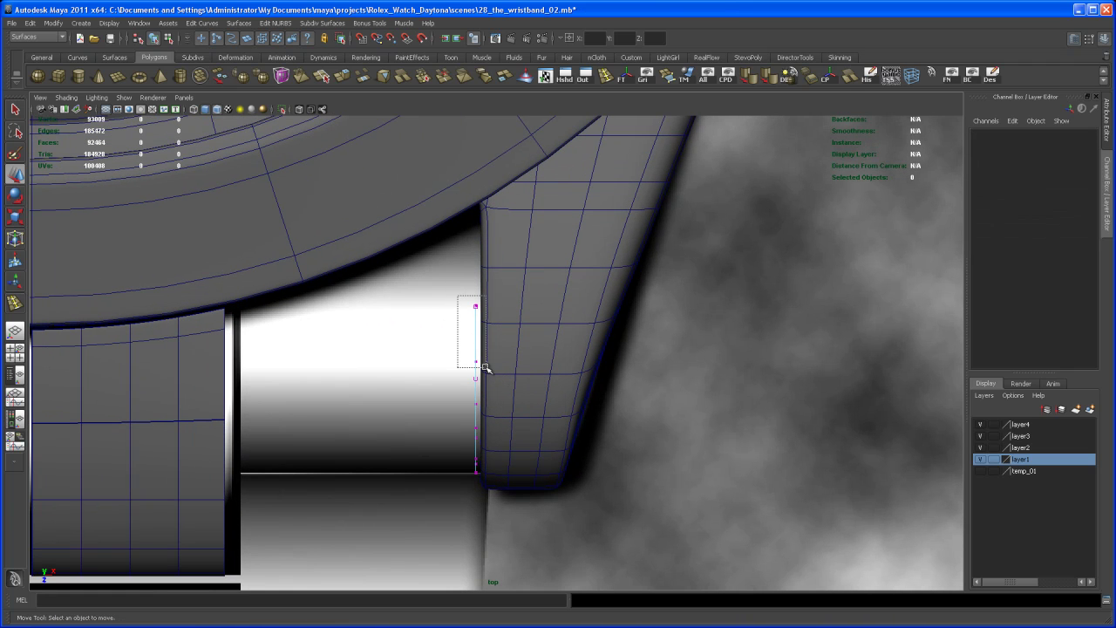
{"action": "left_click_drag", "start_coordinate": [484, 347], "coordinate": [487, 338]}
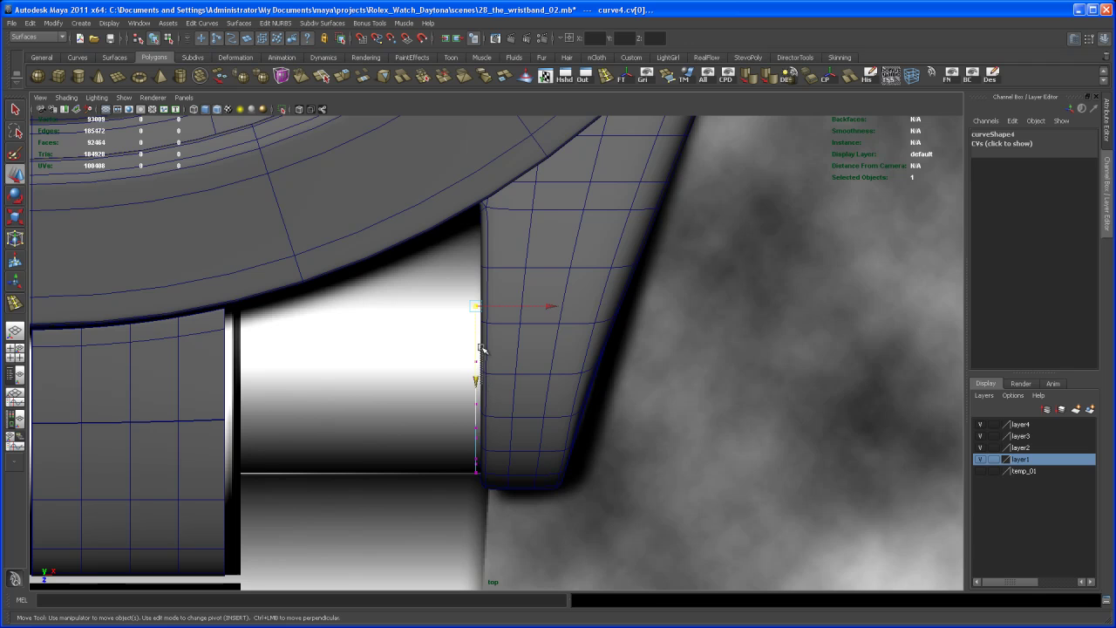
{"action": "left_click", "coordinate": [482, 373]}
{"action": "key", "text": "ctrl+z"}
{"action": "left_click_drag", "start_coordinate": [477, 380], "coordinate": [477, 377]}
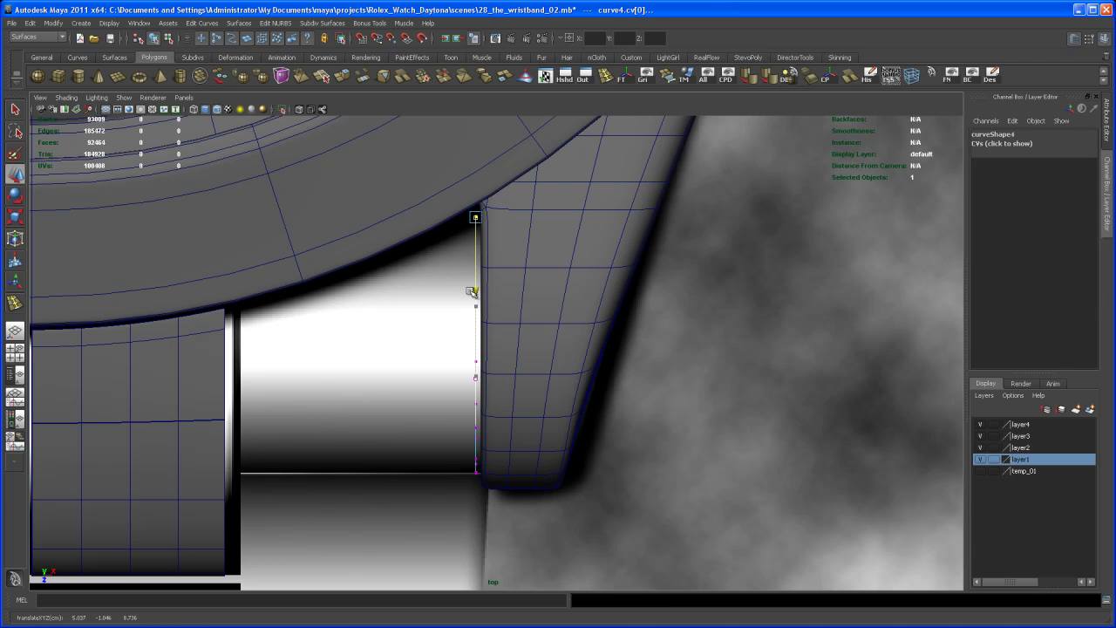
{"action": "scroll", "coordinate": [472, 287], "scroll_direction": "down", "scroll_amount": 3}
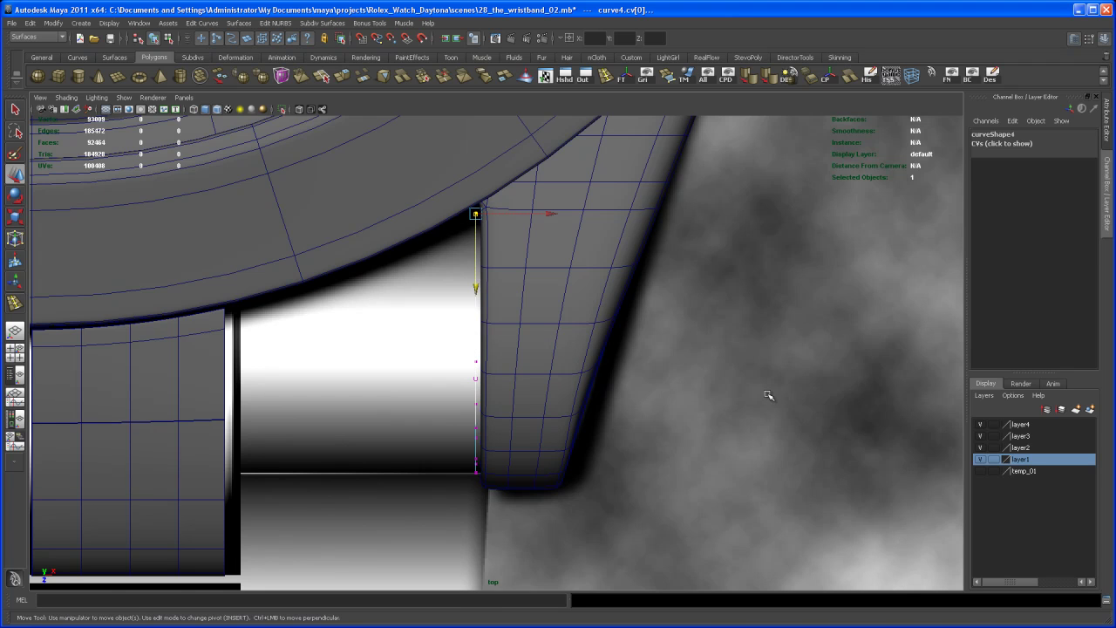
Step: Return from vertex editing to object selection in the side view and select curve4 from the scene's object list
{"action": "key", "text": "space"}
{"action": "key", "text": "space"}
{"action": "right_click_drag", "start_coordinate": [698, 369], "coordinate": [645, 353], "text": "alt"}
{"action": "middle_click_drag", "start_coordinate": [645, 353], "coordinate": [583, 341], "text": "alt"}
{"action": "middle_click_drag", "start_coordinate": [531, 268], "coordinate": [525, 260], "text": "alt"}
{"action": "middle_click_drag", "start_coordinate": [435, 240], "coordinate": [433, 221], "text": "alt"}
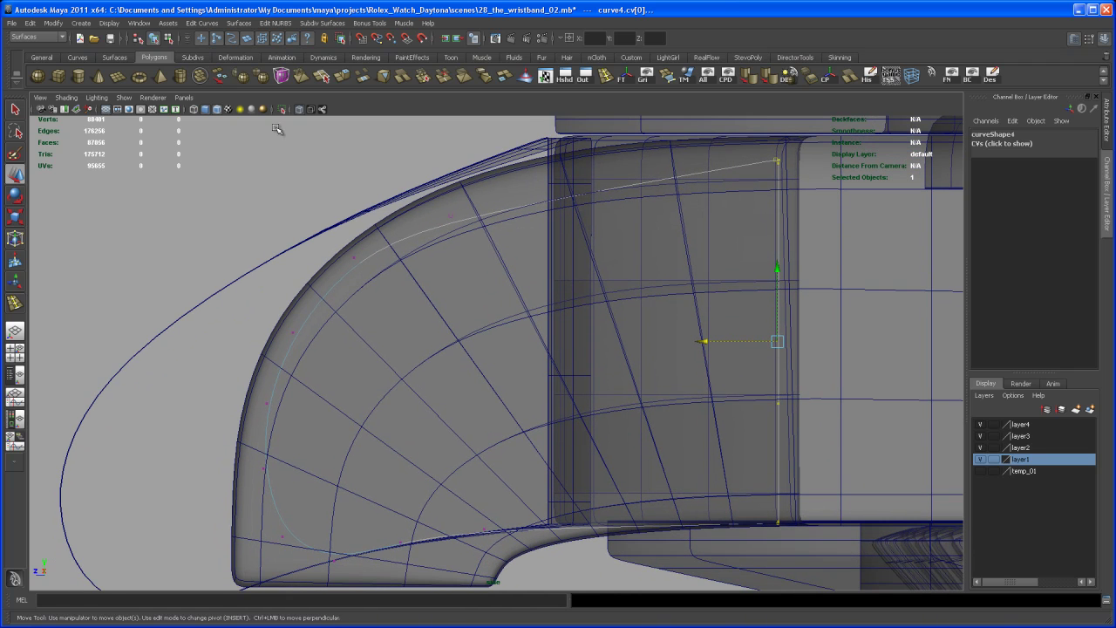
{"action": "right_click_drag", "start_coordinate": [398, 157], "coordinate": [394, 165]}
{"action": "left_click", "coordinate": [583, 76]}
{"action": "left_click_drag", "start_coordinate": [833, 110], "coordinate": [229, 98]}
{"action": "left_click", "coordinate": [239, 530]}
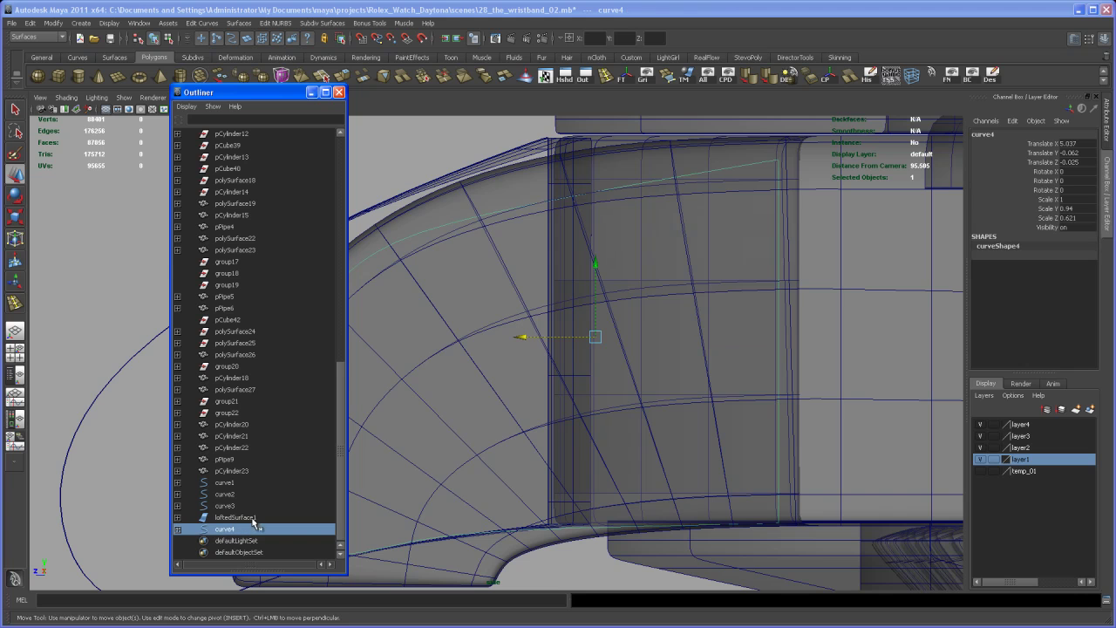
{"action": "left_click", "coordinate": [312, 94]}
Step: Reshape the curve's upper arc by moving its second and third control vertices so it follows the lug's rounded outline
{"action": "right_click_drag", "start_coordinate": [354, 178], "coordinate": [323, 179]}
{"action": "middle_click_drag", "start_coordinate": [462, 203], "coordinate": [386, 201], "text": "alt"}
{"action": "left_click", "coordinate": [374, 214]}
{"action": "left_click_drag", "start_coordinate": [371, 212], "coordinate": [526, 161]}
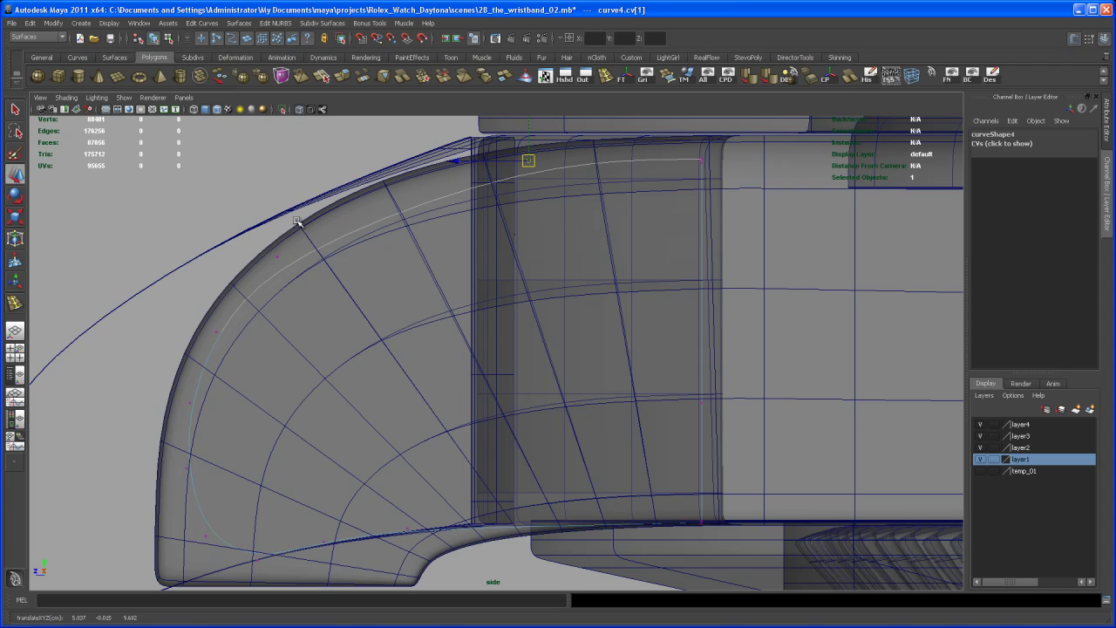
{"action": "left_click", "coordinate": [278, 254]}
{"action": "left_click_drag", "start_coordinate": [279, 254], "coordinate": [331, 209]}
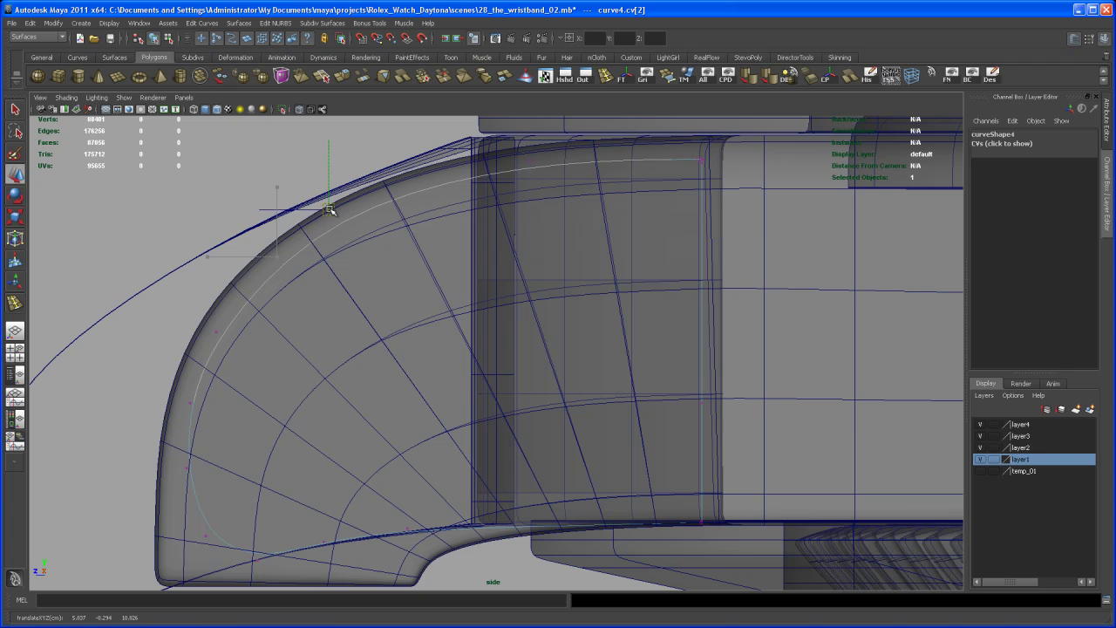
{"action": "middle_click_drag", "start_coordinate": [346, 267], "coordinate": [324, 264], "text": "alt"}
{"action": "right_click_drag", "start_coordinate": [323, 265], "coordinate": [306, 264], "text": "alt"}
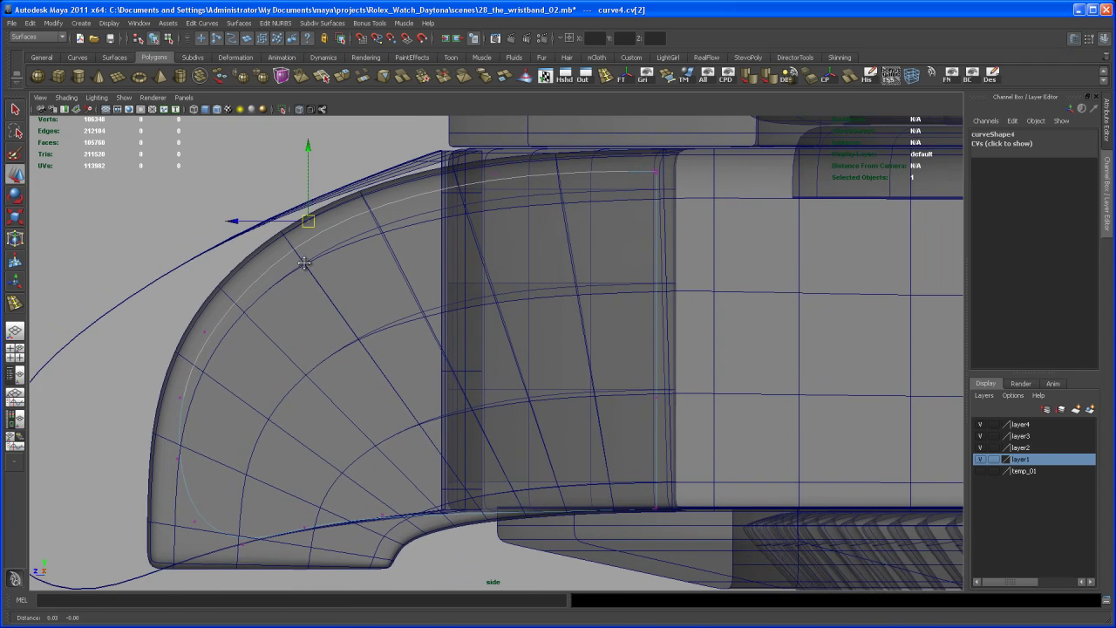
{"action": "middle_click_drag", "start_coordinate": [306, 265], "coordinate": [289, 270], "text": "alt"}
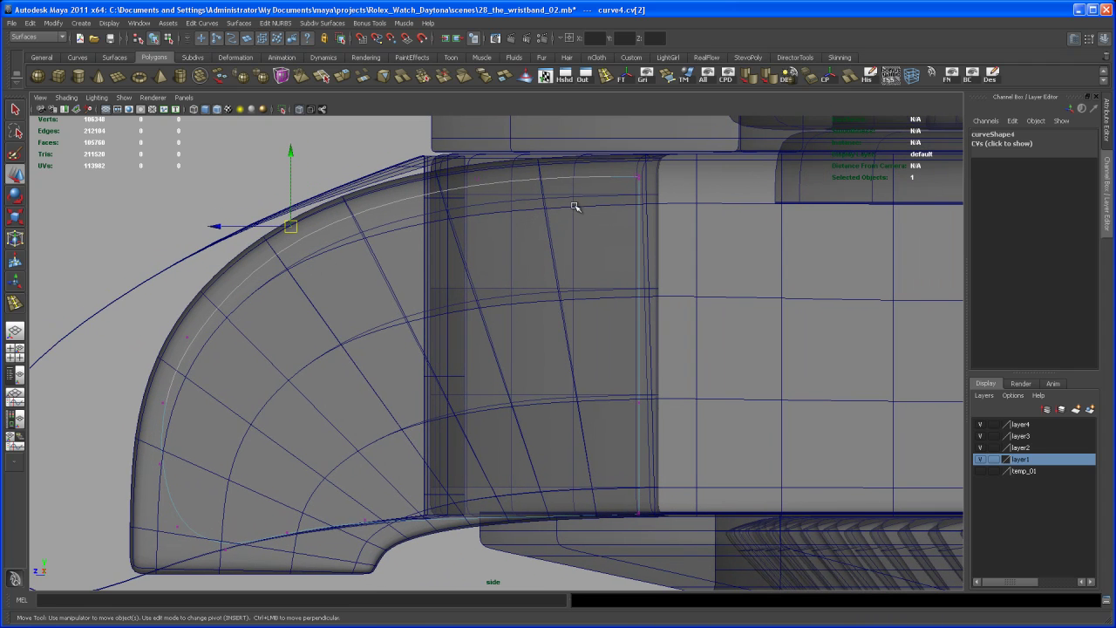
Step: Select the whole reshaped curve in the perspective view and inspect its fit against the lug's inner face
{"action": "key", "text": "space"}
{"action": "left_click_drag", "start_coordinate": [733, 244], "coordinate": [717, 270], "text": "alt"}
{"action": "key", "text": "space"}
{"action": "key", "text": "q"}
{"action": "right_click_drag", "start_coordinate": [655, 281], "coordinate": [670, 271]}
{"action": "left_click", "coordinate": [659, 300]}
{"action": "left_click_drag", "start_coordinate": [659, 302], "coordinate": [636, 306], "text": "alt"}
{"action": "key", "text": "w"}
{"action": "right_click_drag", "start_coordinate": [636, 306], "coordinate": [618, 363], "text": "alt"}
{"action": "left_click_drag", "start_coordinate": [618, 364], "coordinate": [540, 380], "text": "alt"}
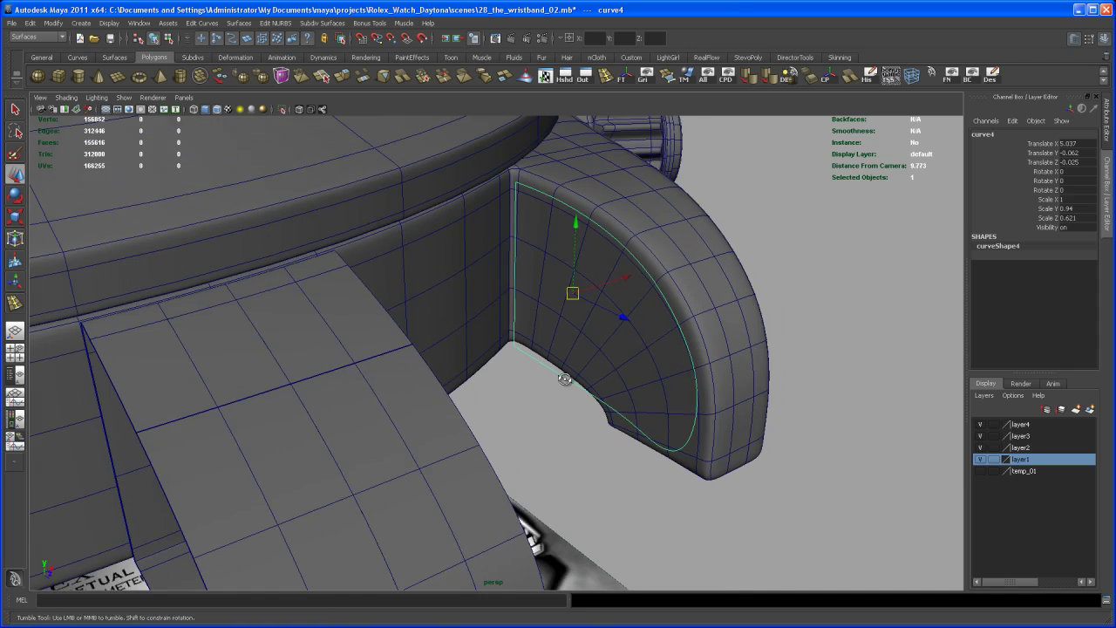
{"action": "right_click_drag", "start_coordinate": [540, 381], "coordinate": [568, 378], "text": "alt"}
{"action": "middle_click_drag", "start_coordinate": [568, 378], "coordinate": [561, 426], "text": "alt"}
{"action": "right_click_drag", "start_coordinate": [560, 426], "coordinate": [576, 436], "text": "alt"}
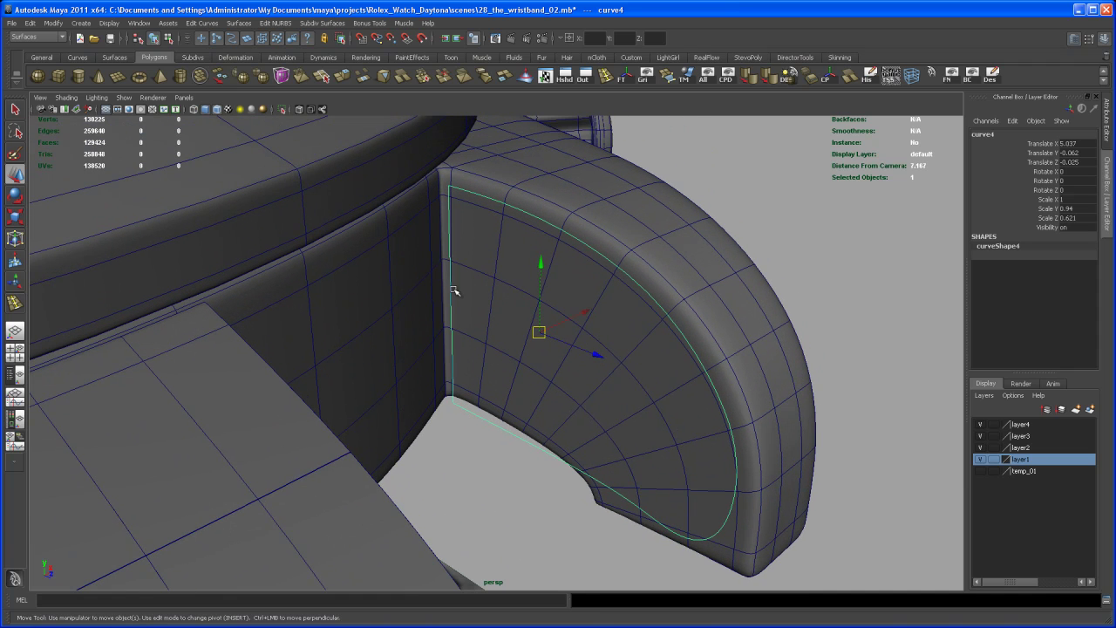
{"action": "middle_click_drag", "start_coordinate": [449, 287], "coordinate": [469, 313], "text": "alt"}
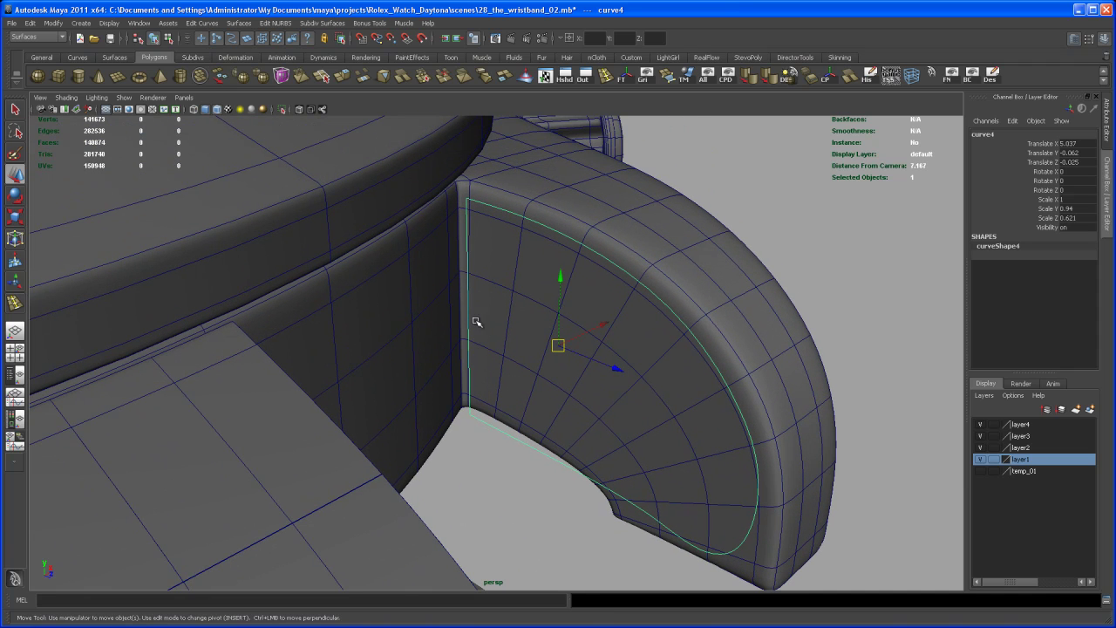
Step: Reposition the curve's pivot onto its straight back edge beside the case, snapping it to the curve
{"action": "key", "text": "Insert"}
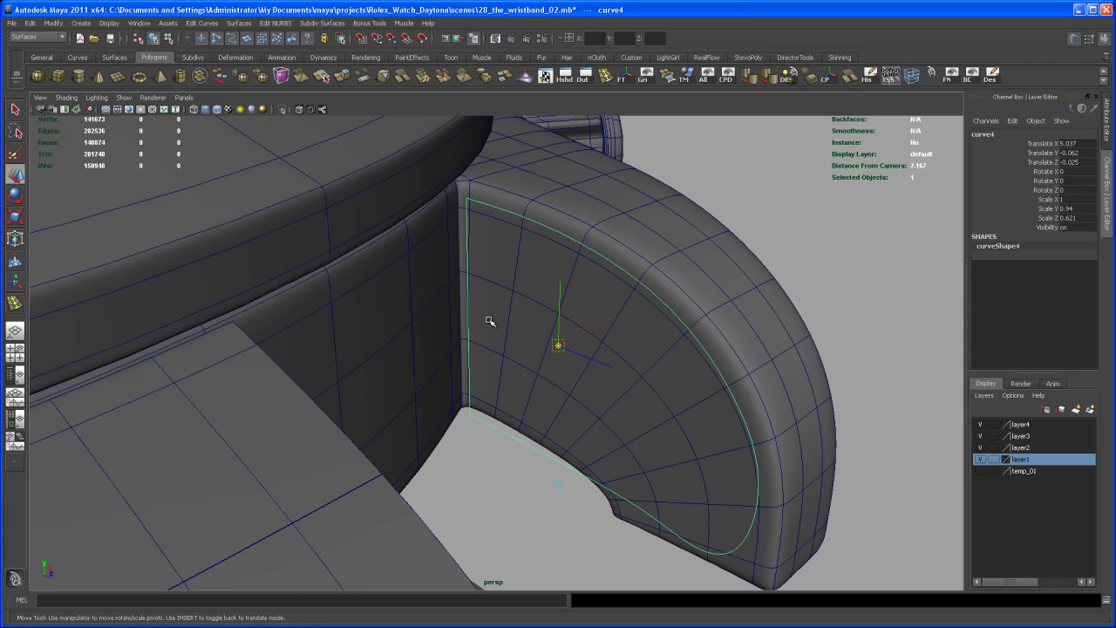
{"action": "middle_click_drag", "start_coordinate": [468, 300], "coordinate": [466, 307]}
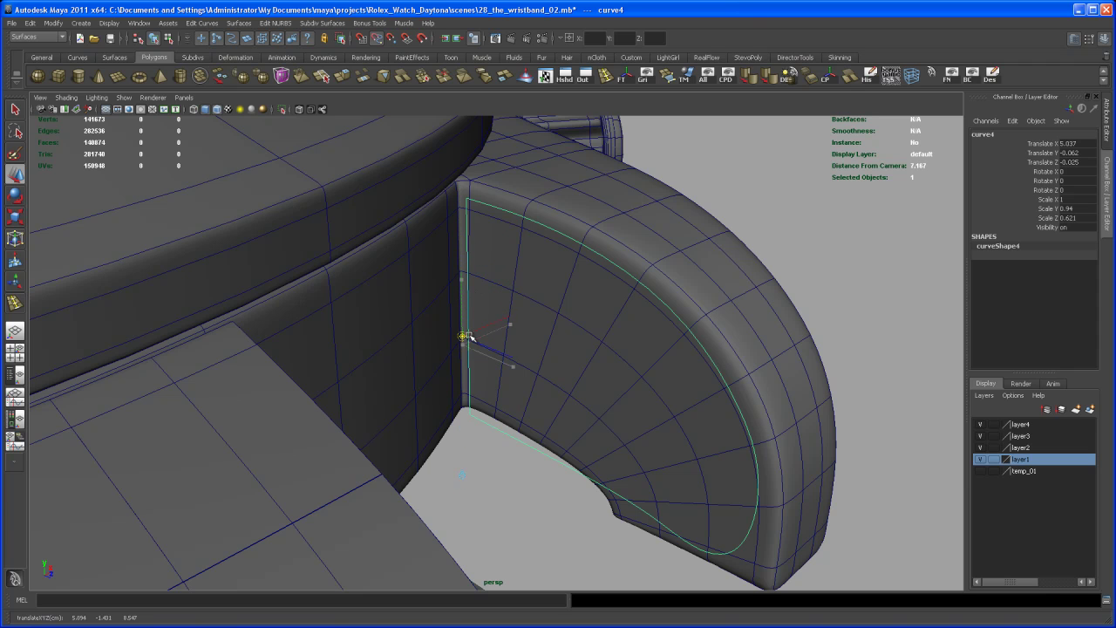
{"action": "scroll", "coordinate": [464, 335], "scroll_direction": "up", "scroll_amount": 10}
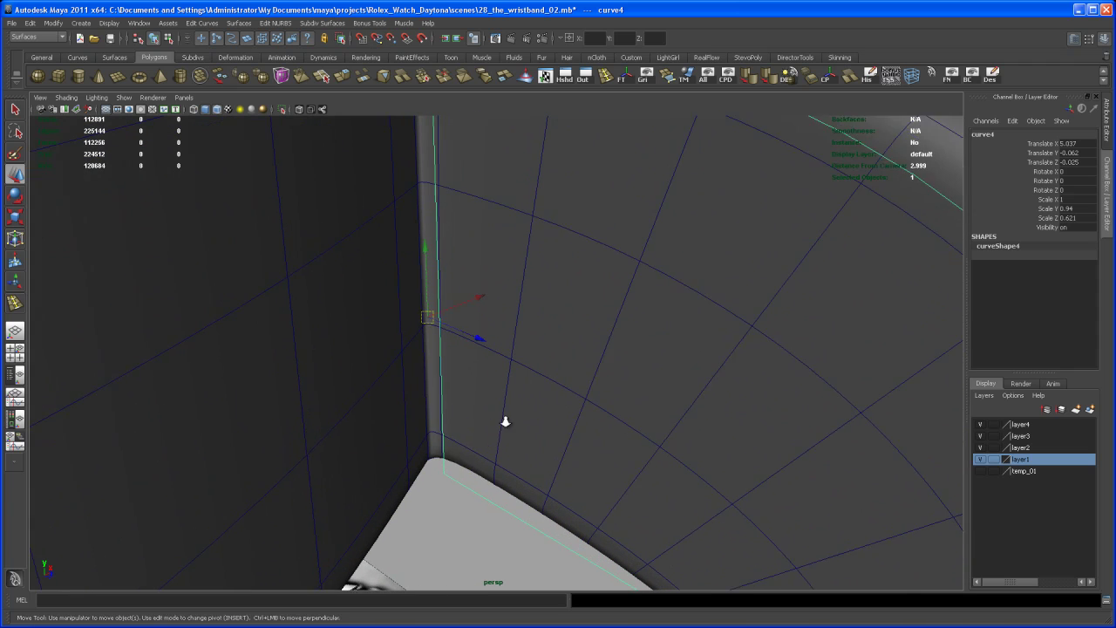
{"action": "key", "text": "Insert"}
{"action": "middle_click_drag", "start_coordinate": [426, 255], "coordinate": [426, 228]}
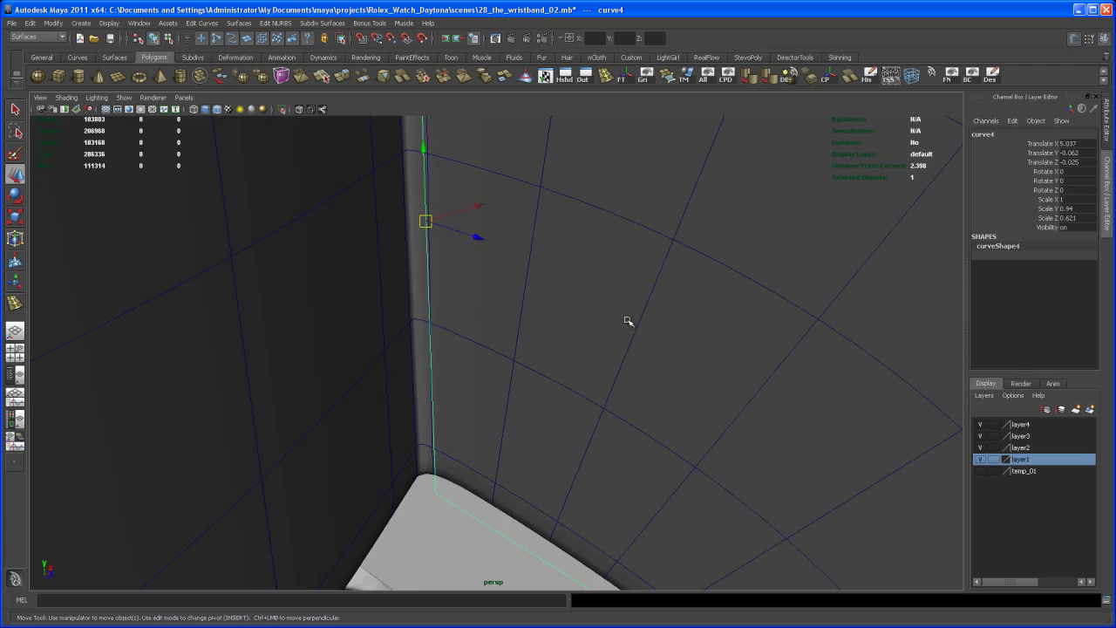
Step: Duplicate the profile curve and move the copy along X towards the centre link, to Translate X 3.789
{"action": "scroll", "coordinate": [511, 306], "scroll_direction": "down", "scroll_amount": 6}
{"action": "left_click_drag", "start_coordinate": [511, 306], "coordinate": [509, 396], "text": "alt"}
{"action": "middle_click_drag", "start_coordinate": [508, 395], "coordinate": [538, 366], "text": "alt"}
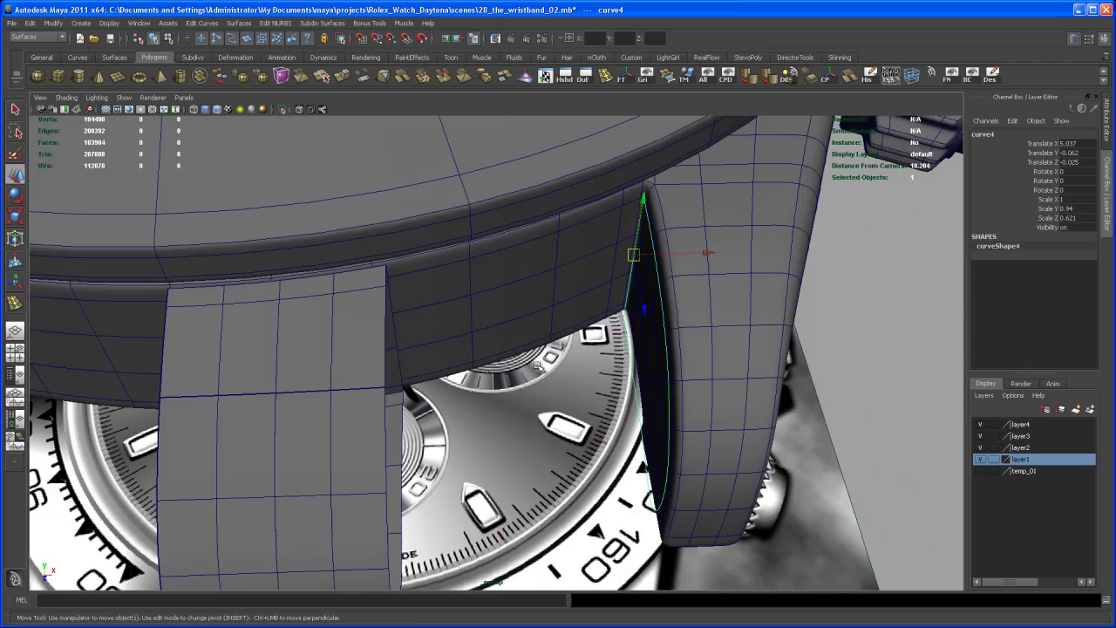
{"action": "key", "text": "space"}
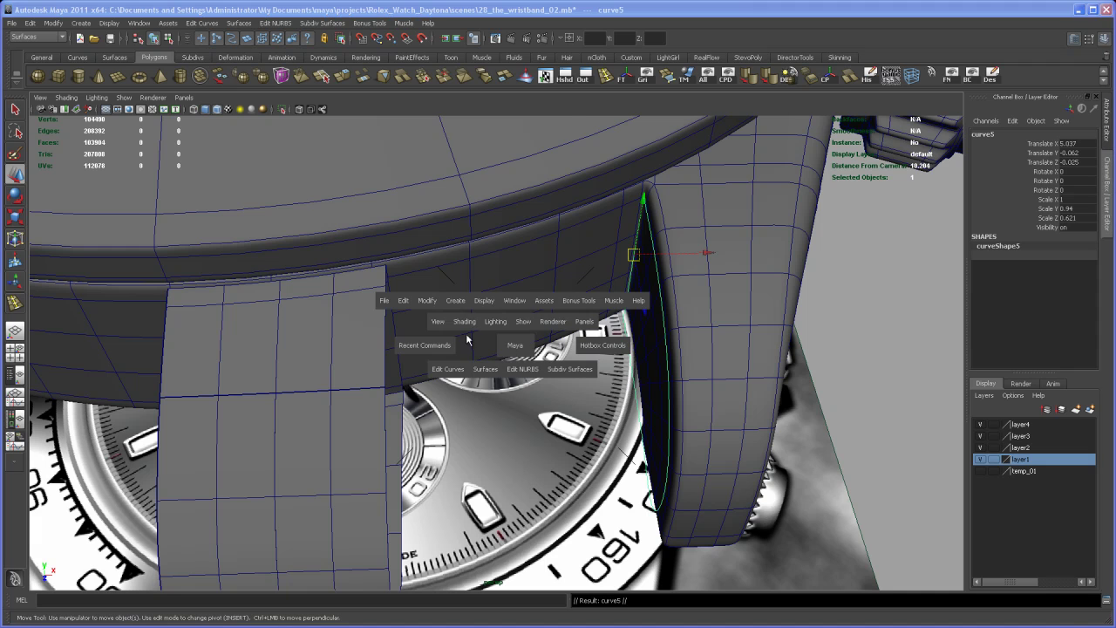
{"action": "key", "text": "space"}
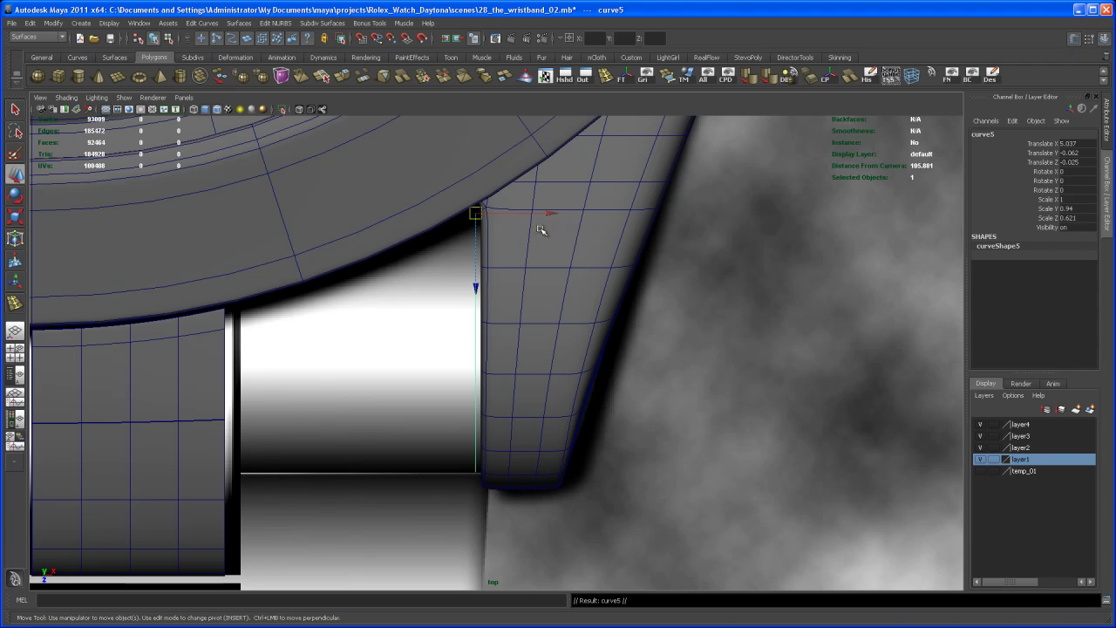
{"action": "middle_click_drag", "start_coordinate": [478, 289], "coordinate": [562, 318], "text": "alt"}
{"action": "left_click_drag", "start_coordinate": [640, 197], "coordinate": [520, 192]}
Step: Select the straight back-edge control vertices of the duplicated curve in wireframe and move them along Z to fit the case's wall
{"action": "key", "text": "space"}
{"action": "key", "text": "space"}
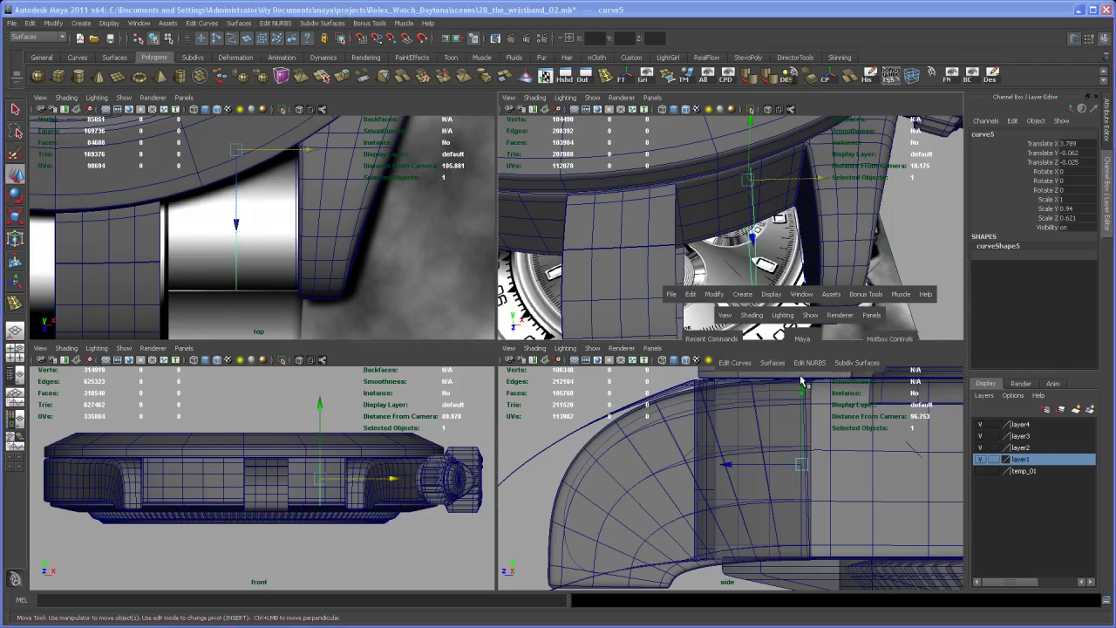
{"action": "left_click_drag", "start_coordinate": [617, 366], "coordinate": [580, 416], "text": "alt"}
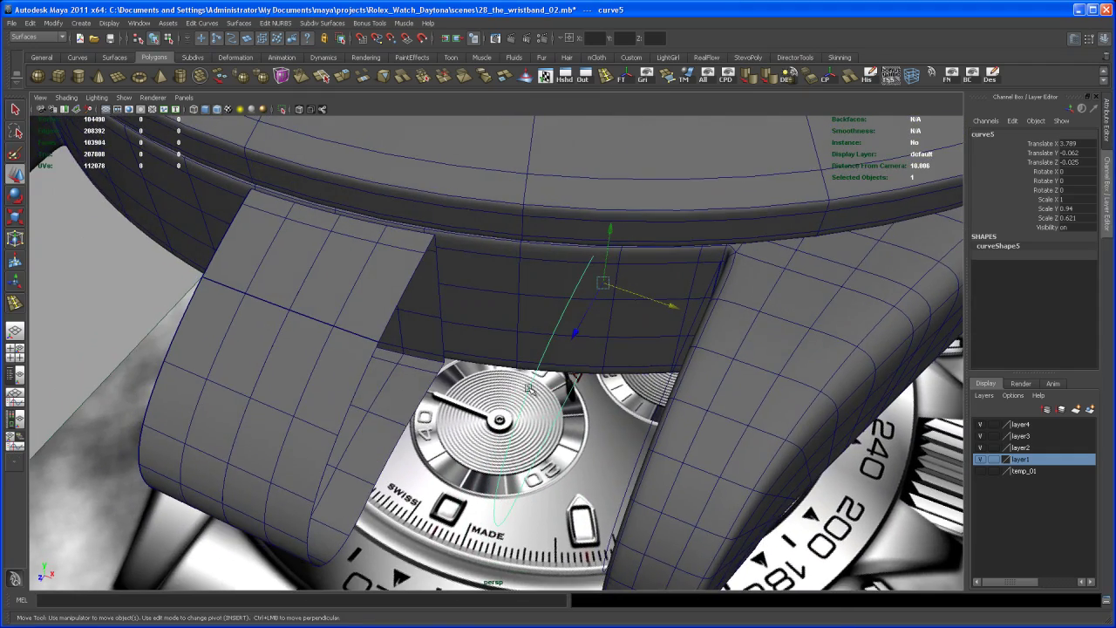
{"action": "mouse_move", "coordinate": [117, 286]}
{"action": "right_mouse_down"}
{"action": "mouse_move", "coordinate": [101, 291]}
{"action": "mouse_move", "coordinate": [121, 307]}
{"action": "right_mouse_up"}
{"action": "key", "text": "space"}
{"action": "key", "text": "space"}
{"action": "middle_click_drag", "start_coordinate": [521, 384], "coordinate": [496, 398], "text": "alt"}
{"action": "right_click_drag", "start_coordinate": [496, 399], "coordinate": [485, 391], "text": "alt"}
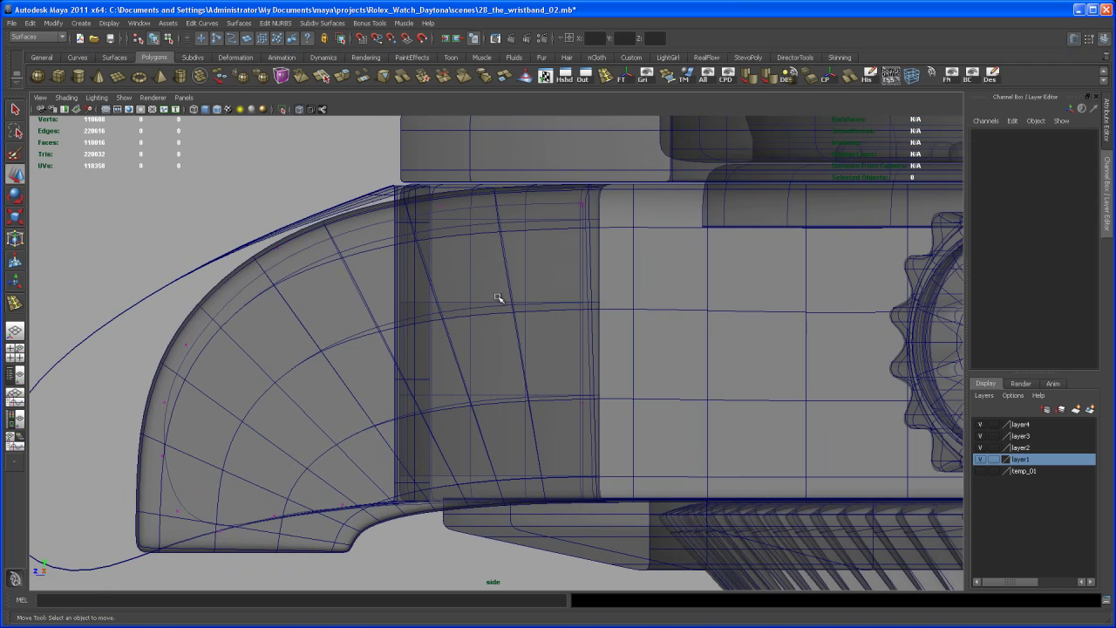
{"action": "key", "text": "4"}
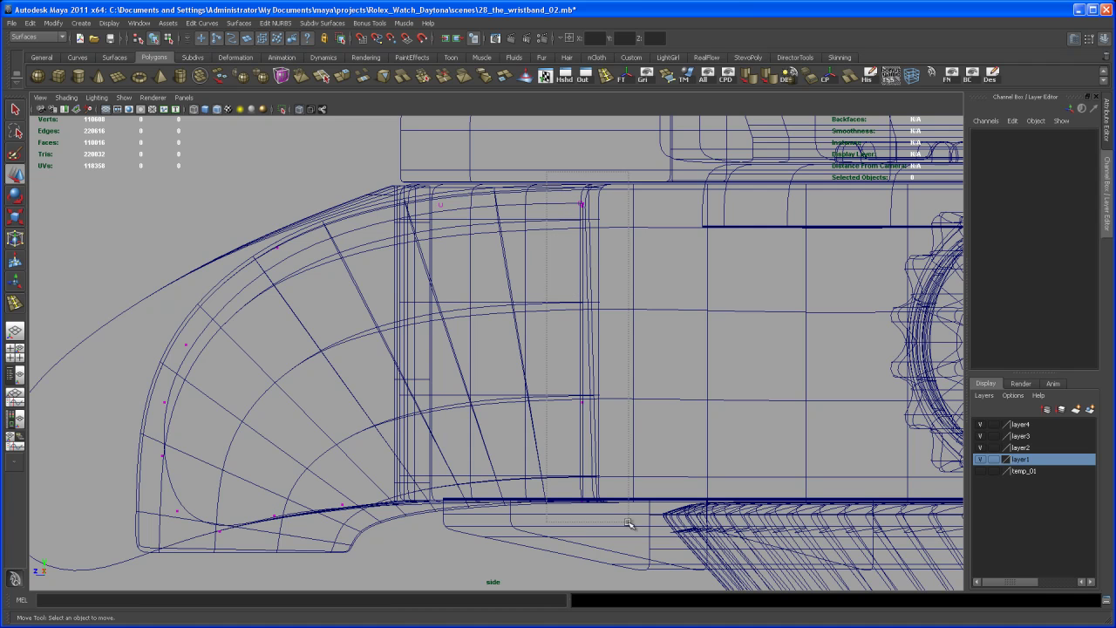
{"action": "left_click_drag", "start_coordinate": [627, 523], "coordinate": [586, 400]}
{"action": "key", "text": "space"}
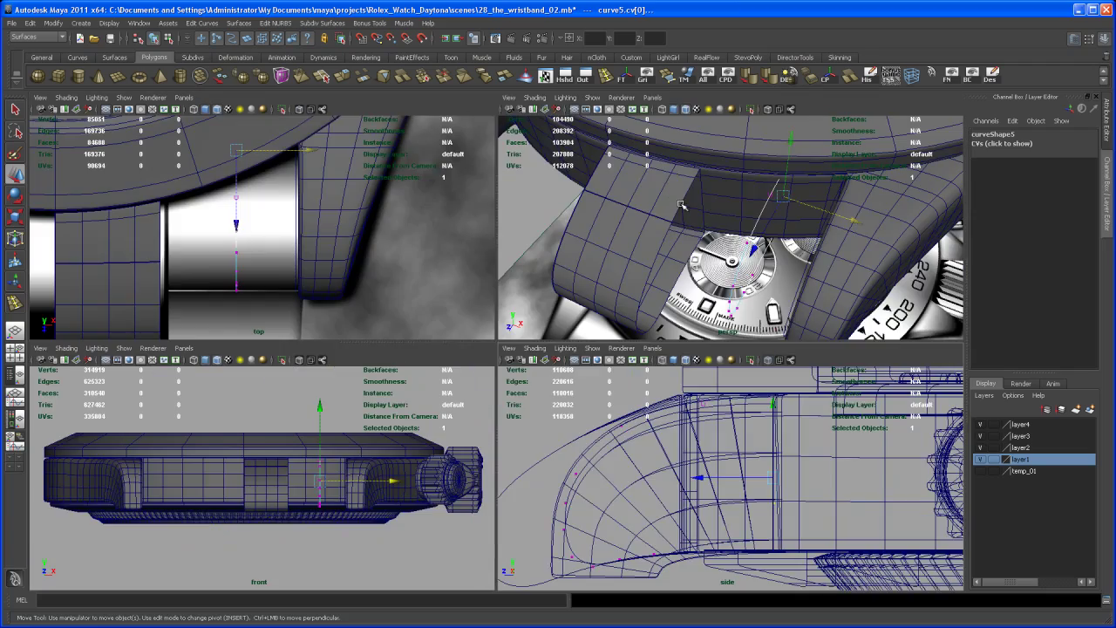
{"action": "key", "text": "space"}
{"action": "left_click_drag", "start_coordinate": [617, 316], "coordinate": [586, 324], "text": "alt"}
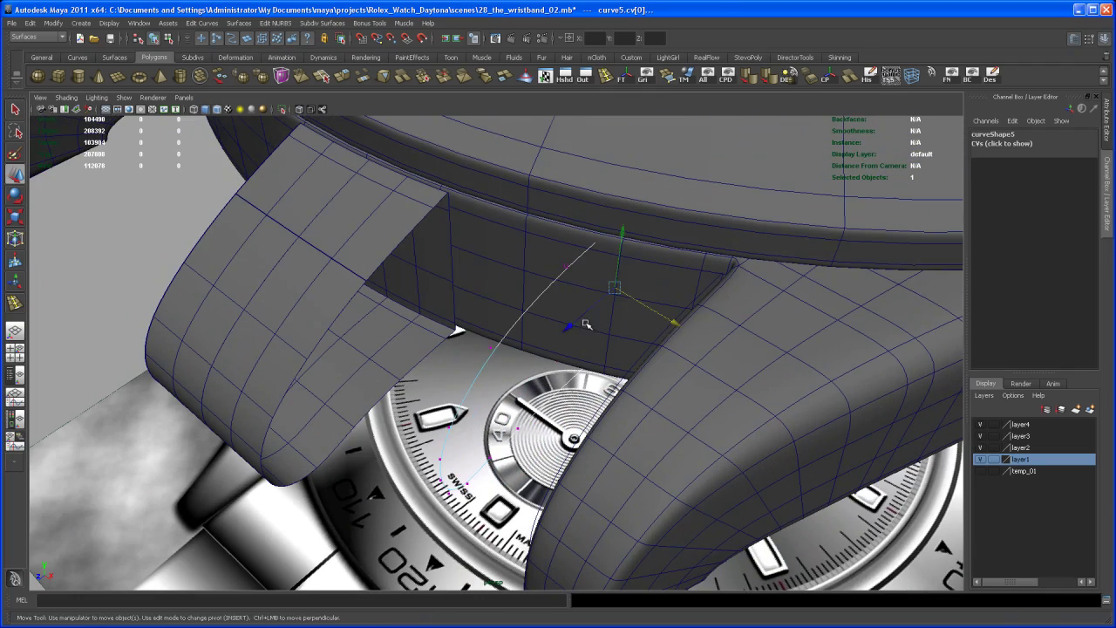
{"action": "middle_click_drag", "start_coordinate": [569, 327], "coordinate": [556, 340]}
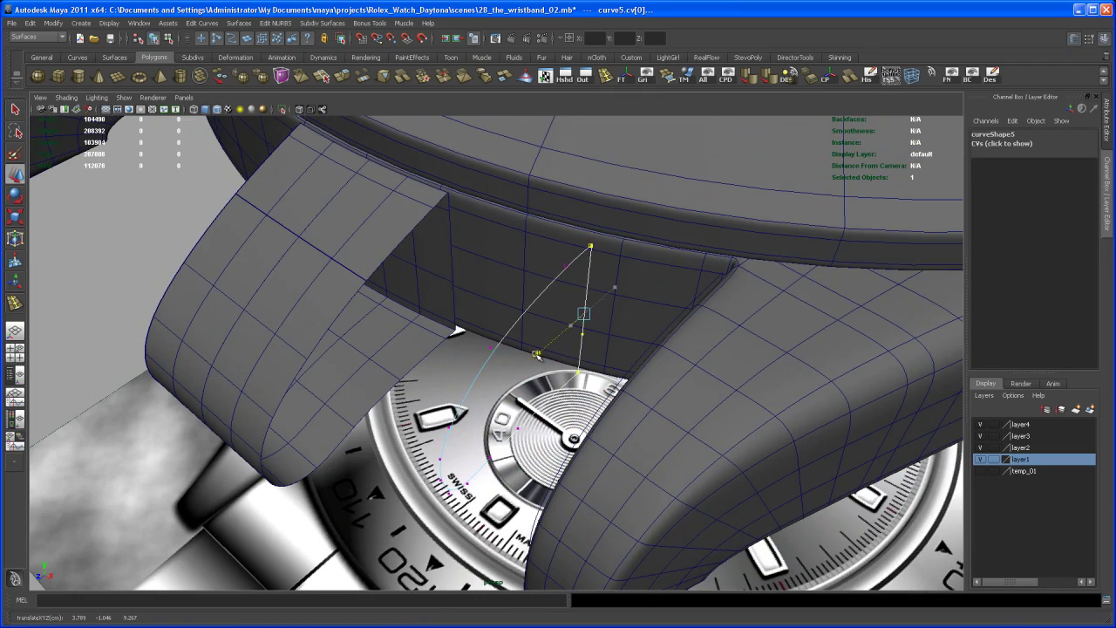
Step: Select the whole duplicated curve and snap its pivot onto its straight back edge
{"action": "left_click_drag", "start_coordinate": [535, 353], "coordinate": [567, 381], "text": "alt"}
{"action": "left_click", "coordinate": [599, 409]}
{"action": "key", "text": "Insert"}
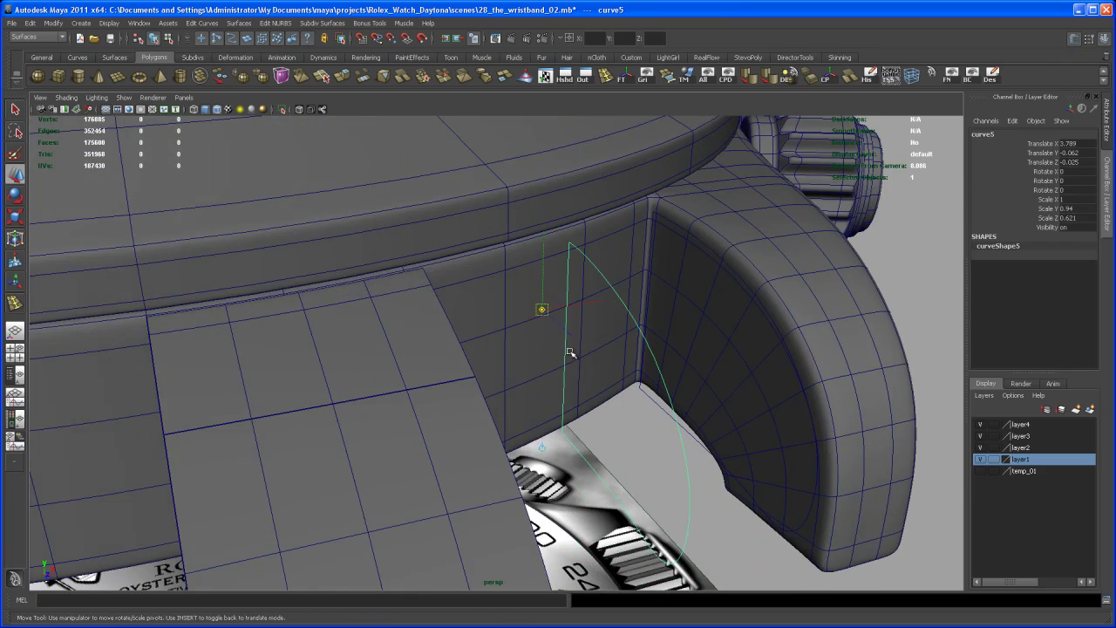
{"action": "middle_click", "coordinate": [565, 360]}
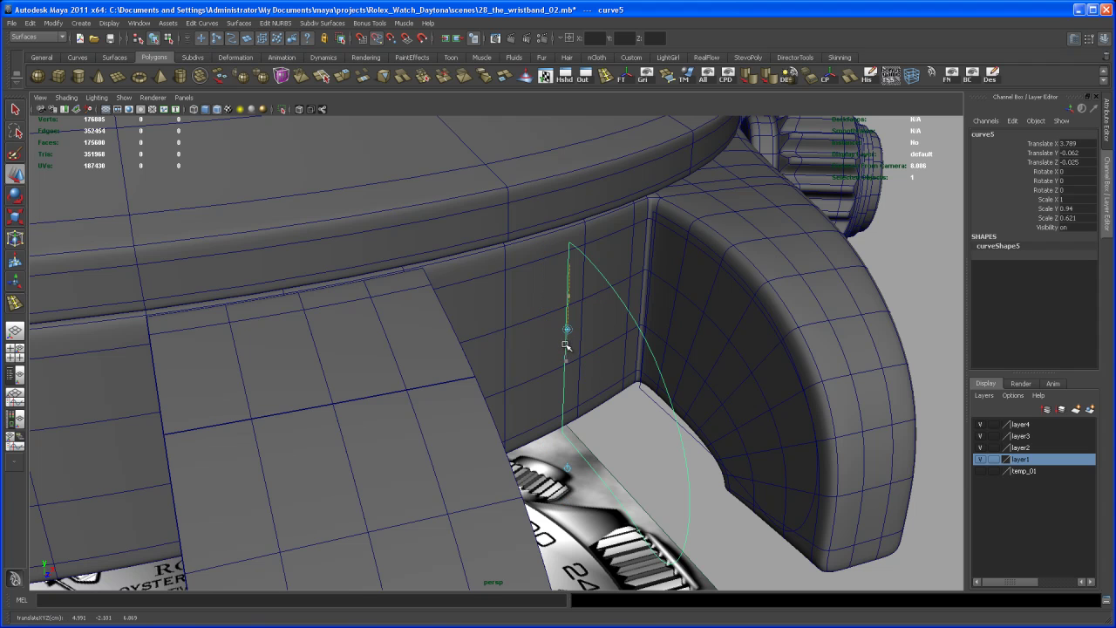
{"action": "key", "text": "Insert"}
{"action": "right_click_drag", "start_coordinate": [559, 337], "coordinate": [727, 458], "text": "alt"}
{"action": "middle_click_drag", "start_coordinate": [727, 458], "coordinate": [633, 410], "text": "alt"}
{"action": "key", "text": "Insert"}
{"action": "key", "text": "c"}
{"action": "middle_click_drag", "start_coordinate": [618, 350], "coordinate": [621, 317]}
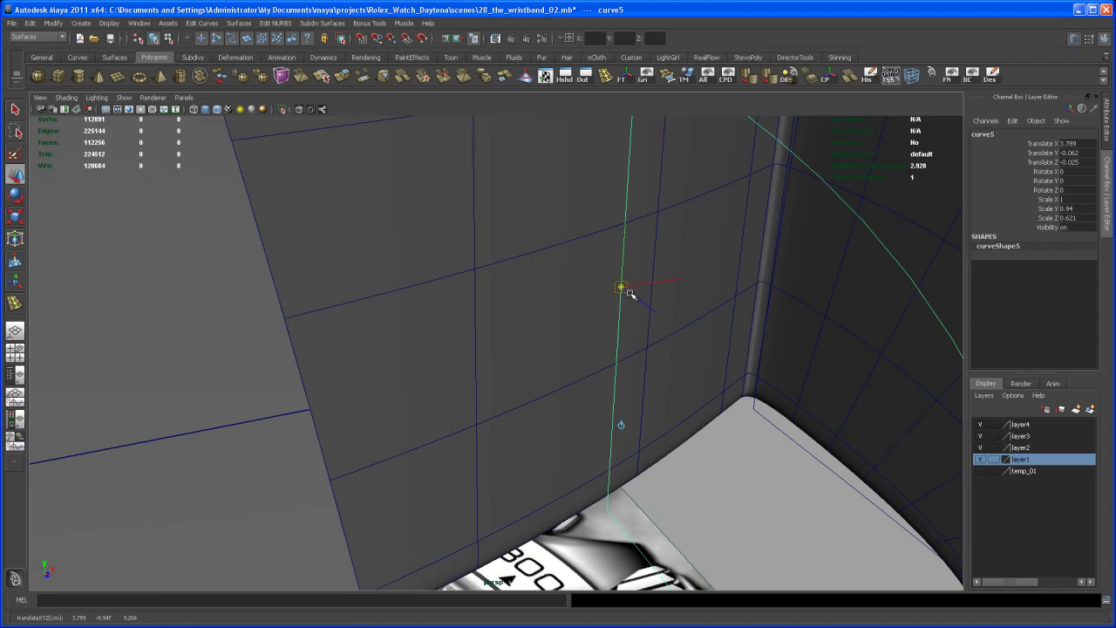
{"action": "key", "text": "Insert"}
{"action": "right_click_drag", "start_coordinate": [629, 293], "coordinate": [533, 267], "text": "alt"}
{"action": "left_click_drag", "start_coordinate": [532, 267], "coordinate": [591, 406], "text": "alt"}
{"action": "right_click_drag", "start_coordinate": [590, 406], "coordinate": [536, 372], "text": "alt"}
{"action": "mouse_move", "coordinate": [536, 372]}
{"action": "left_mouse_down", "text": "alt"}
{"action": "mouse_move", "coordinate": [525, 354]}
{"action": "mouse_move", "coordinate": [541, 367]}
{"action": "left_mouse_up", "text": "alt"}
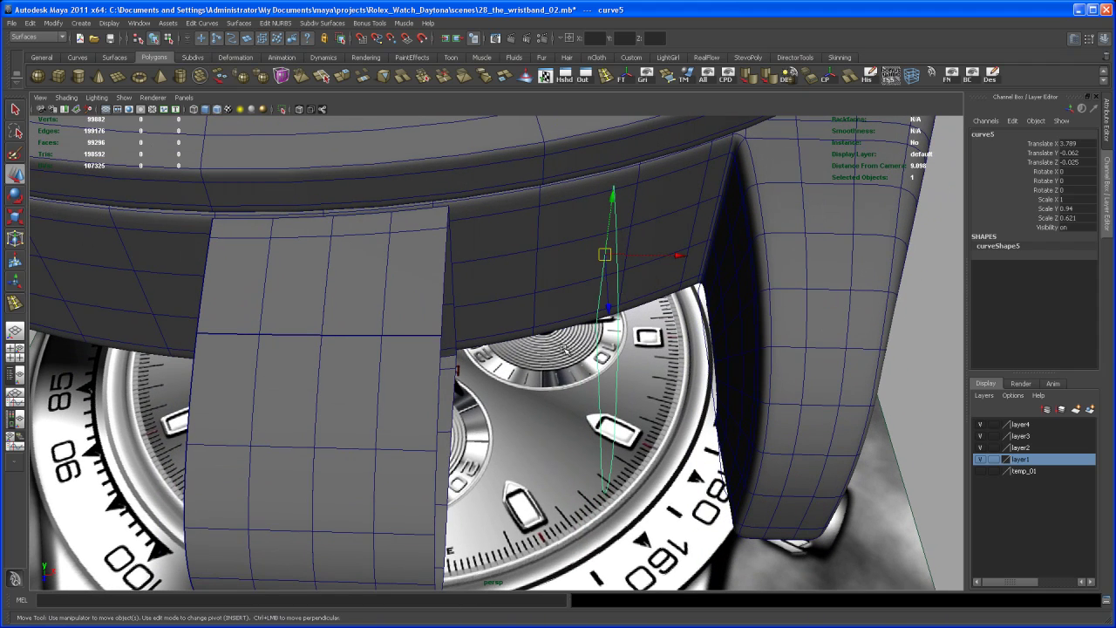
Step: Duplicate the profile curve and move the copy along X beside the centre link's edge, to Translate X 2.357
{"action": "left_click_drag", "start_coordinate": [679, 259], "coordinate": [542, 252]}
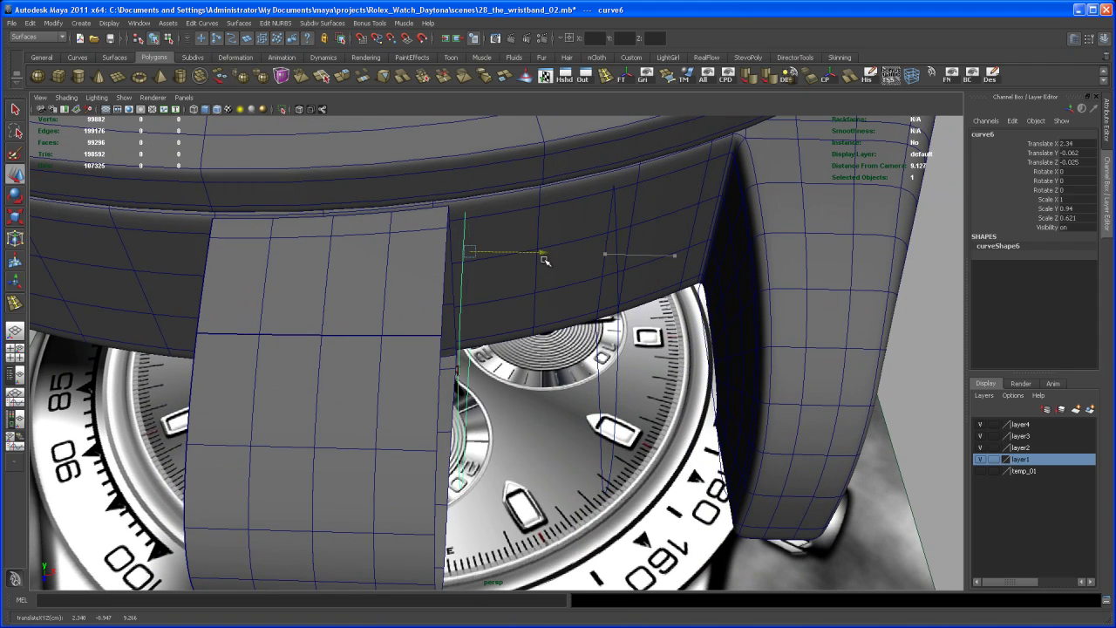
{"action": "key", "text": "space"}
{"action": "key", "text": "space"}
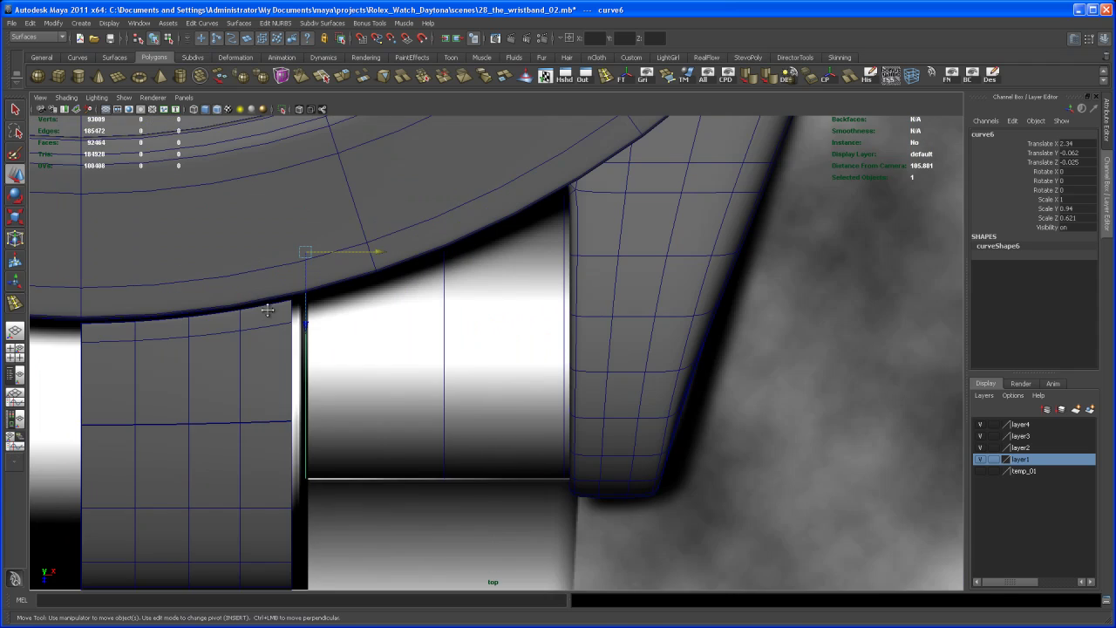
{"action": "middle_click_drag", "start_coordinate": [270, 311], "coordinate": [393, 312], "text": "alt"}
{"action": "left_click_drag", "start_coordinate": [408, 271], "coordinate": [410, 271]}
{"action": "middle_click_drag", "start_coordinate": [502, 387], "coordinate": [540, 337], "text": "alt"}
Step: Select the new curve's straight back-edge control vertices and move them along Z towards the case's wall
{"action": "right_click_drag", "start_coordinate": [809, 505], "coordinate": [776, 508]}
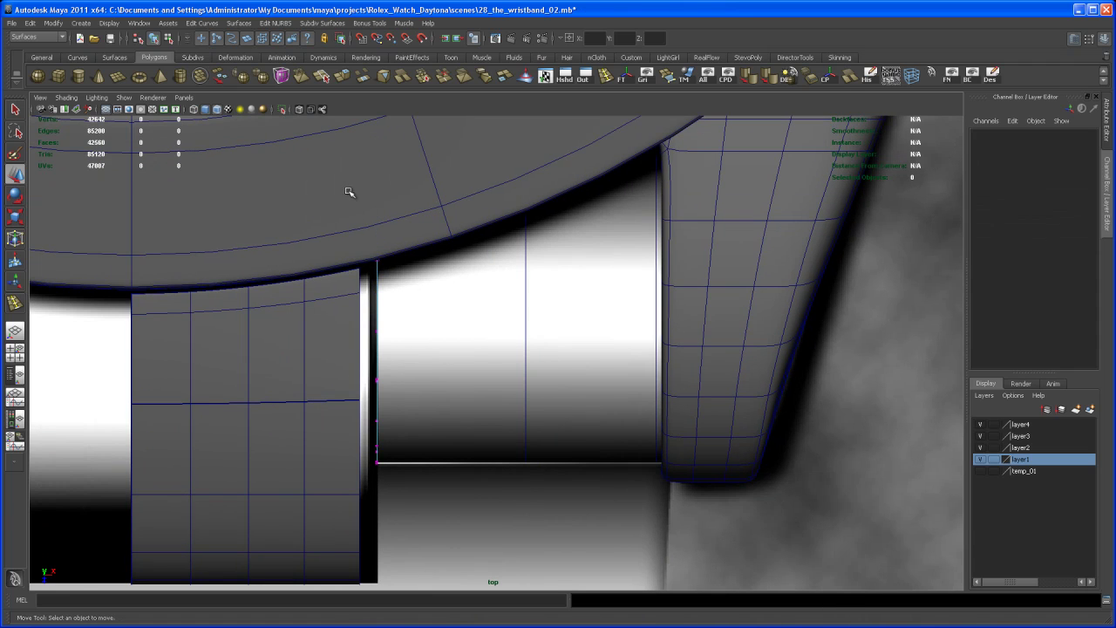
{"action": "left_click_drag", "start_coordinate": [396, 272], "coordinate": [398, 272]}
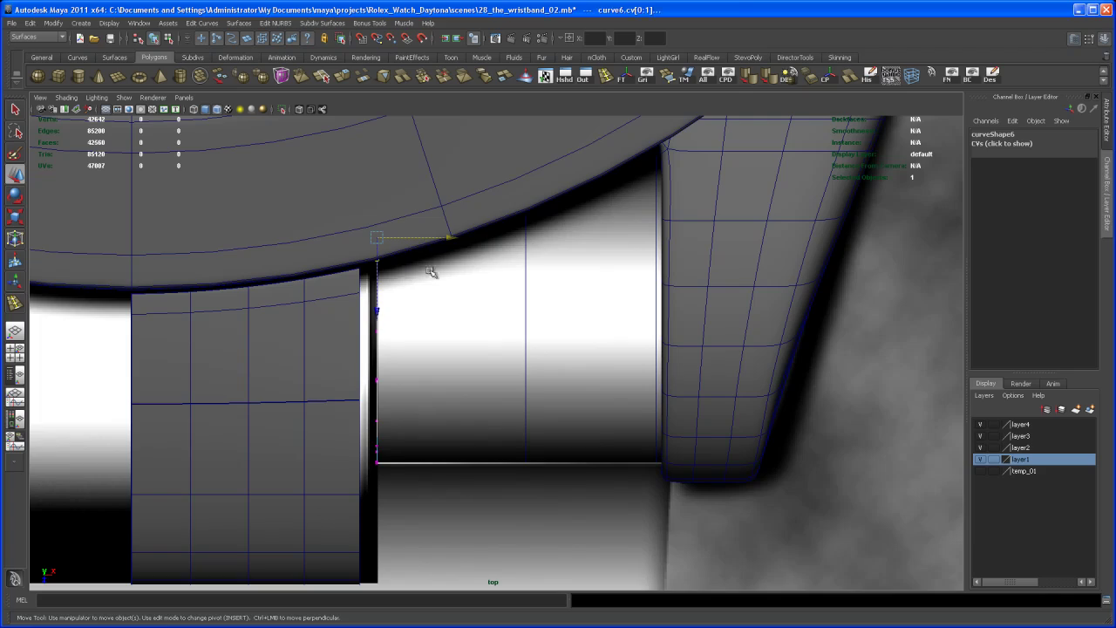
{"action": "key", "text": "space"}
{"action": "key", "text": "space"}
{"action": "left_click_drag", "start_coordinate": [568, 331], "coordinate": [490, 329], "text": "alt"}
{"action": "middle_click_drag", "start_coordinate": [490, 328], "coordinate": [495, 319], "text": "alt"}
{"action": "right_click_drag", "start_coordinate": [495, 318], "coordinate": [495, 339], "text": "alt"}
{"action": "middle_click_drag", "start_coordinate": [495, 338], "coordinate": [469, 399], "text": "alt"}
{"action": "key", "text": "4"}
{"action": "left_click_drag", "start_coordinate": [501, 325], "coordinate": [501, 308], "text": "alt"}
{"action": "left_click_drag", "start_coordinate": [495, 219], "coordinate": [493, 299], "text": "alt"}
{"action": "left_click_drag", "start_coordinate": [486, 300], "coordinate": [510, 290], "text": "alt"}
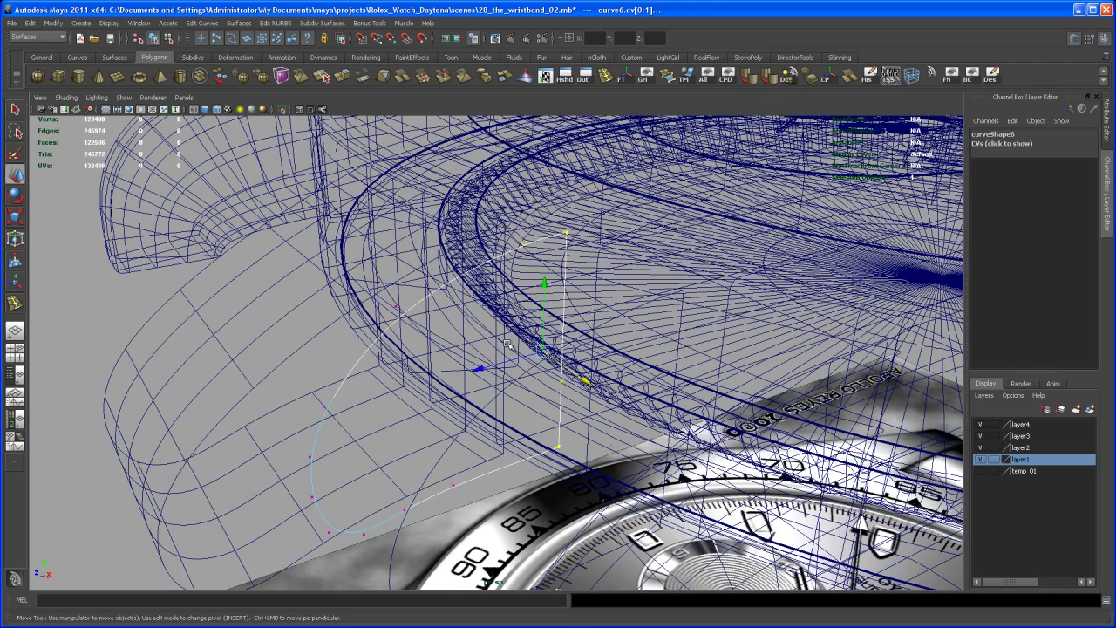
{"action": "key", "text": "space"}
{"action": "key", "text": "space"}
{"action": "middle_click_drag", "start_coordinate": [274, 276], "coordinate": [445, 273], "text": "alt"}
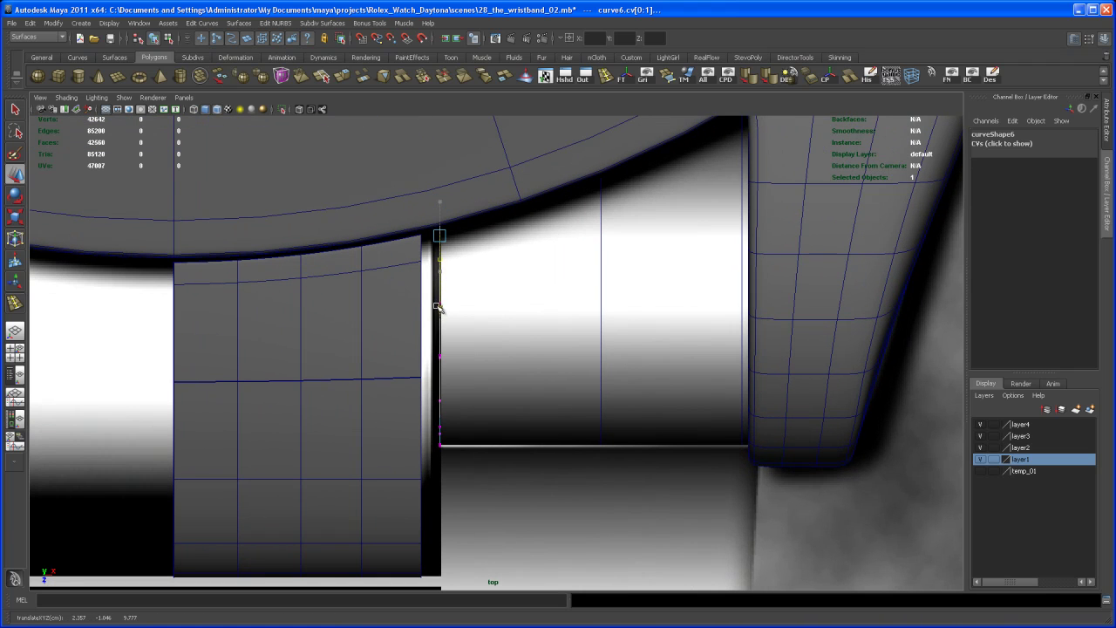
{"action": "key", "text": "space"}
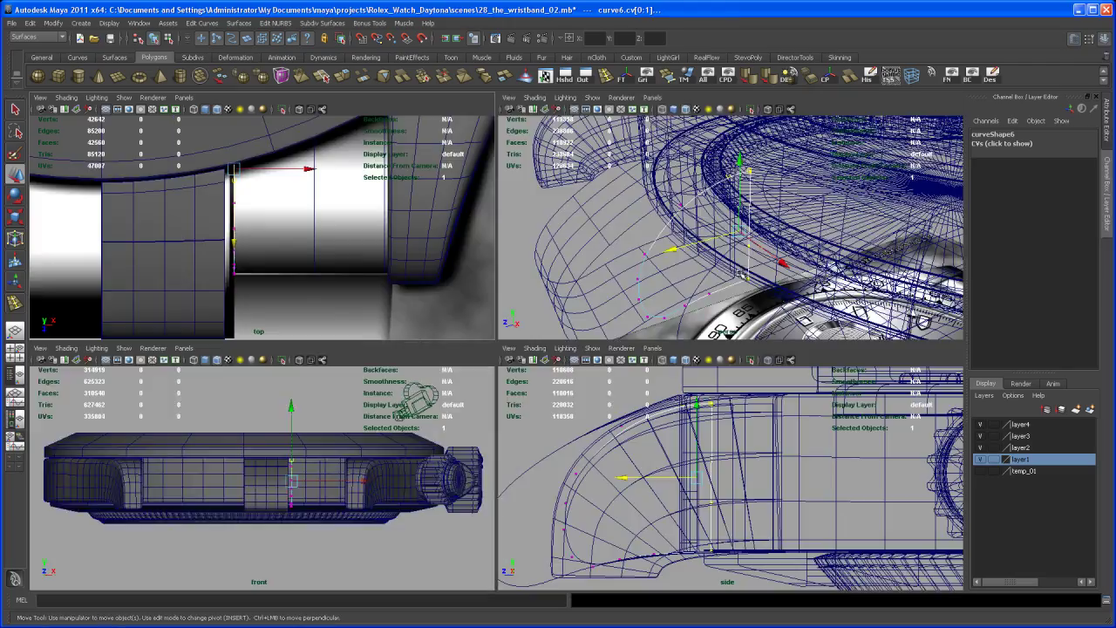
Step: Refine the Z position of those back-edge vertices against the shaded case so the curve meets the wall beside the centre link
{"action": "key", "text": "space"}
{"action": "left_click_drag", "start_coordinate": [776, 288], "coordinate": [655, 296], "text": "alt"}
{"action": "mouse_move", "coordinate": [656, 296]}
{"action": "middle_mouse_down", "text": "alt"}
{"action": "mouse_move", "coordinate": [703, 291]}
{"action": "mouse_move", "coordinate": [669, 293]}
{"action": "middle_mouse_up", "text": "alt"}
{"action": "key", "text": "5"}
{"action": "left_click_drag", "start_coordinate": [668, 292], "coordinate": [471, 384], "text": "alt"}
{"action": "left_click", "coordinate": [620, 398]}
{"action": "key", "text": "ctrl+z"}
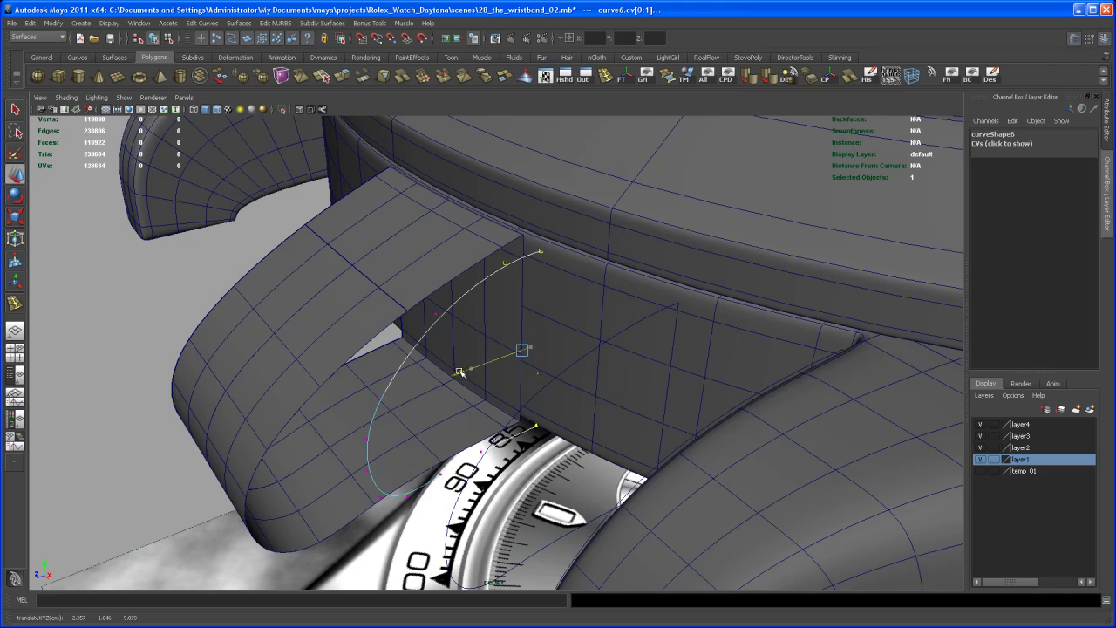
{"action": "left_click_drag", "start_coordinate": [455, 373], "coordinate": [544, 341], "text": "alt"}
{"action": "middle_click_drag", "start_coordinate": [545, 341], "coordinate": [541, 357], "text": "alt"}
{"action": "left_click_drag", "start_coordinate": [540, 358], "coordinate": [621, 301], "text": "alt"}
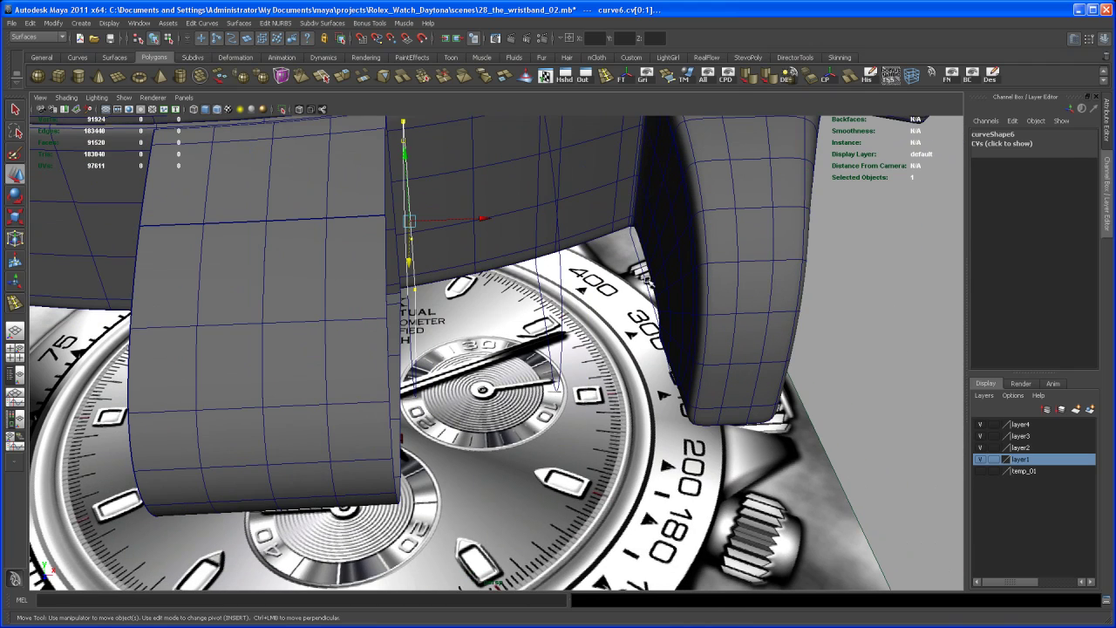
Step: Loft a surface through the three profile curves, from the lug's curve through the middle one to the centre link's
{"action": "left_click", "coordinate": [647, 287]}
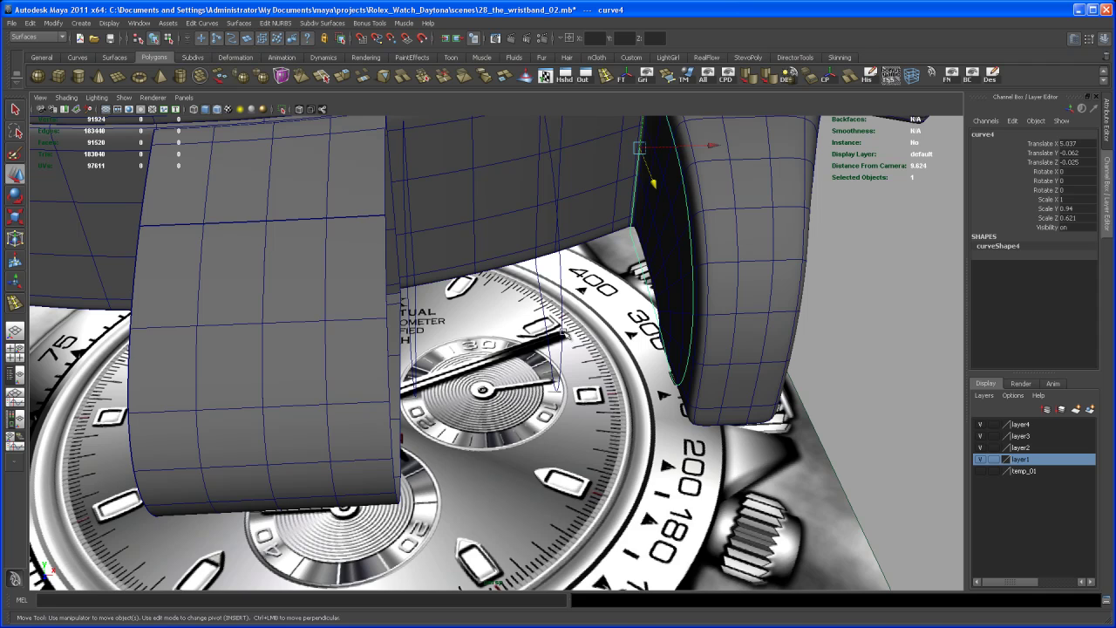
{"action": "left_click_drag", "start_coordinate": [537, 363], "coordinate": [486, 360], "text": "alt"}
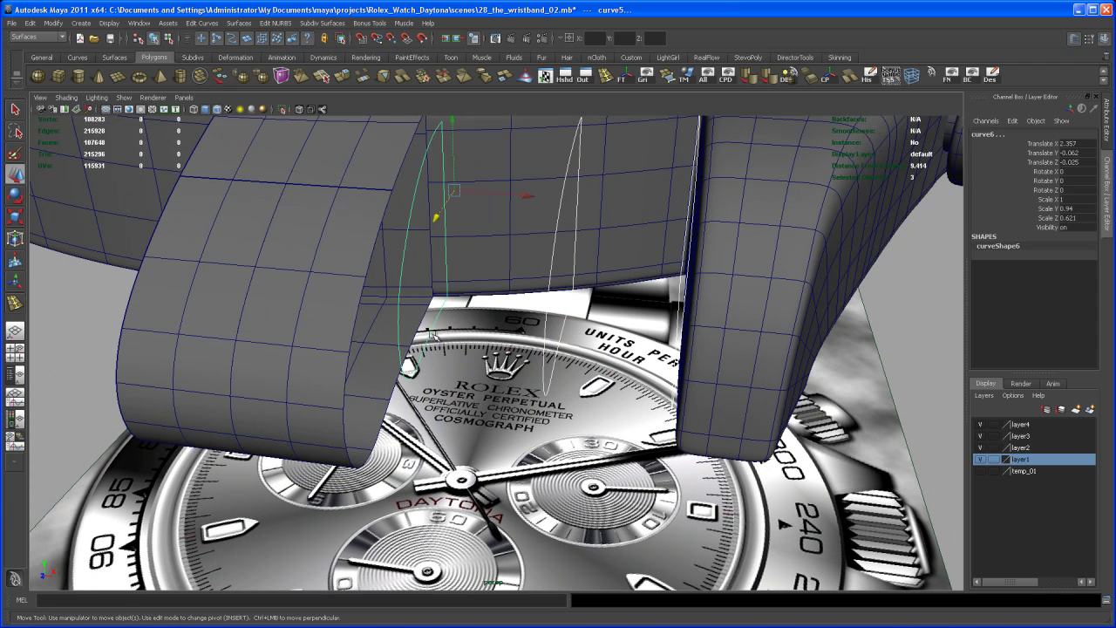
{"action": "left_click_drag", "start_coordinate": [490, 317], "coordinate": [444, 311], "text": "alt"}
{"action": "left_click", "coordinate": [237, 22]}
{"action": "left_click", "coordinate": [249, 46]}
{"action": "left_click_drag", "start_coordinate": [543, 269], "coordinate": [567, 326], "text": "alt"}
{"action": "left_click", "coordinate": [606, 441]}
Step: Try to bring up control vertices on the new lofted surface and its edge curve beside the centre link
{"action": "left_click_drag", "start_coordinate": [606, 440], "coordinate": [553, 342], "text": "alt"}
{"action": "scroll", "coordinate": [546, 338], "scroll_direction": "up", "scroll_amount": 6}
{"action": "middle_click_drag", "start_coordinate": [538, 354], "coordinate": [533, 404], "text": "alt"}
{"action": "mouse_move", "coordinate": [536, 408]}
{"action": "left_mouse_down", "text": "alt"}
{"action": "mouse_move", "coordinate": [543, 455]}
{"action": "mouse_move", "coordinate": [530, 423]}
{"action": "left_mouse_up", "text": "alt"}
{"action": "scroll", "coordinate": [539, 382], "scroll_direction": "up", "scroll_amount": 3}
{"action": "left_click_drag", "start_coordinate": [539, 382], "coordinate": [529, 428], "text": "alt"}
{"action": "scroll", "coordinate": [541, 443], "scroll_direction": "up", "scroll_amount": 2}
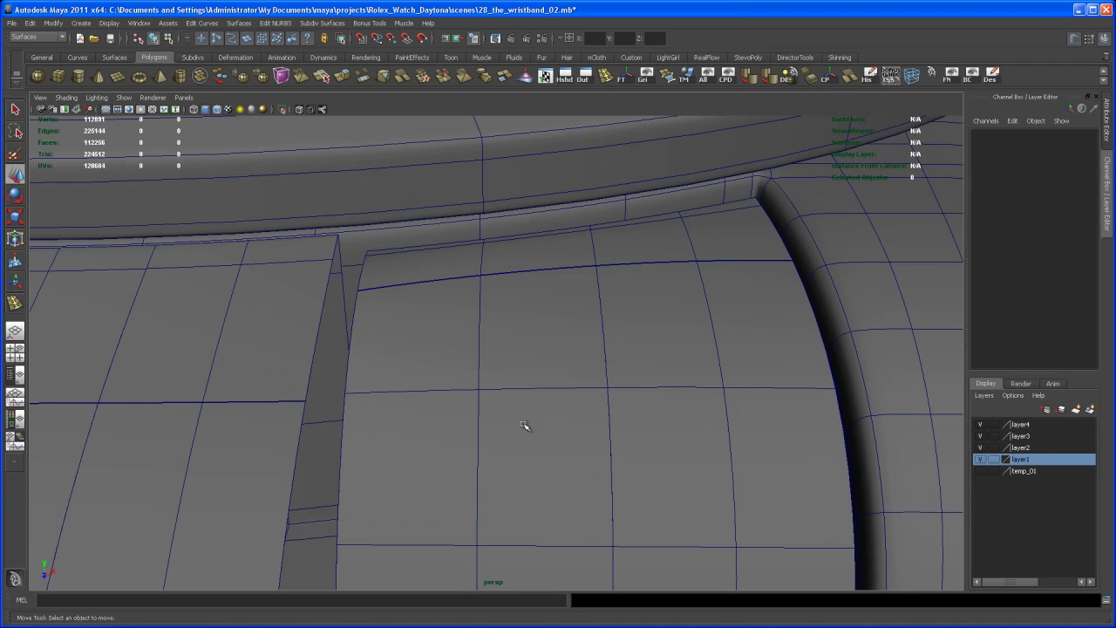
{"action": "left_click", "coordinate": [388, 299]}
{"action": "left_click_drag", "start_coordinate": [388, 299], "coordinate": [384, 272], "text": "alt"}
{"action": "right_click", "coordinate": [377, 279]}
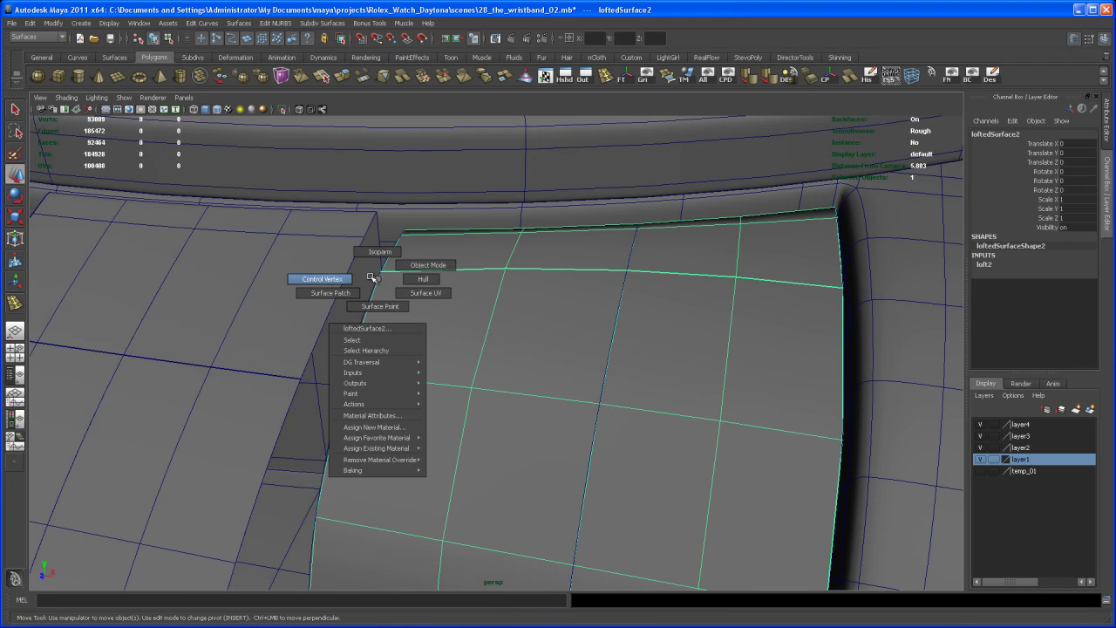
{"action": "right_click_drag", "start_coordinate": [372, 276], "coordinate": [373, 278]}
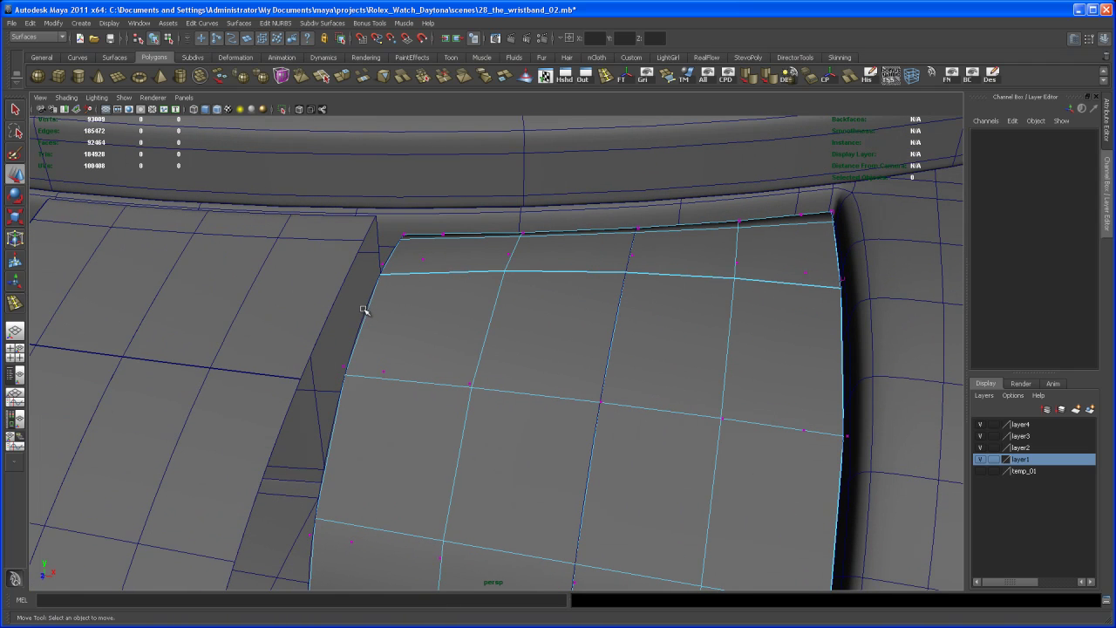
{"action": "right_click_drag", "start_coordinate": [360, 320], "coordinate": [363, 311]}
{"action": "left_click", "coordinate": [364, 312]}
{"action": "left_click_drag", "start_coordinate": [364, 311], "coordinate": [378, 304], "text": "alt"}
{"action": "right_click_drag", "start_coordinate": [374, 310], "coordinate": [356, 312]}
{"action": "left_click_drag", "start_coordinate": [381, 321], "coordinate": [373, 318], "text": "alt"}
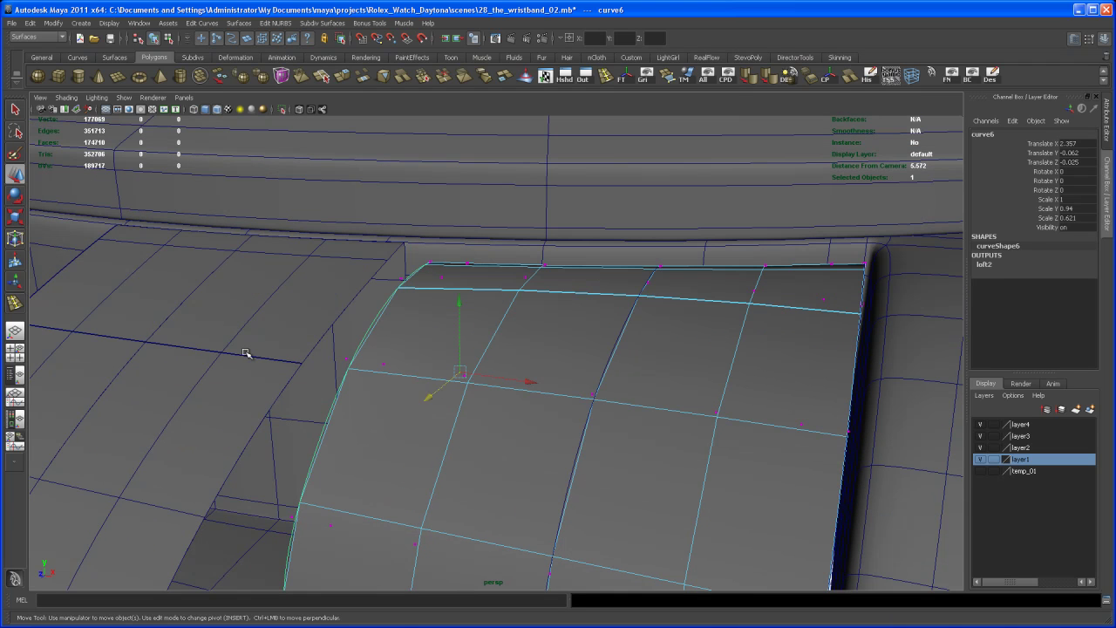
Step: Select curve6 at the loft's edge beside the centre link and move its upper control vertex nearest the back edge along Z towards the case
{"action": "key", "text": "shift+o"}
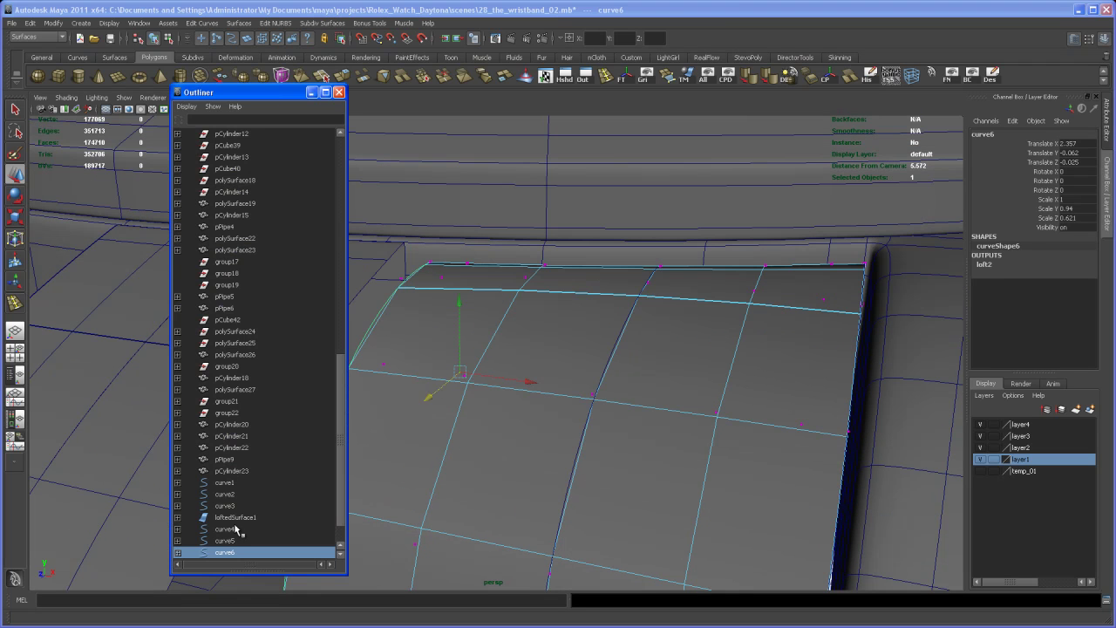
{"action": "left_click", "coordinate": [242, 554]}
{"action": "right_click_drag", "start_coordinate": [772, 443], "coordinate": [655, 306], "text": "alt"}
{"action": "right_click", "coordinate": [888, 540]}
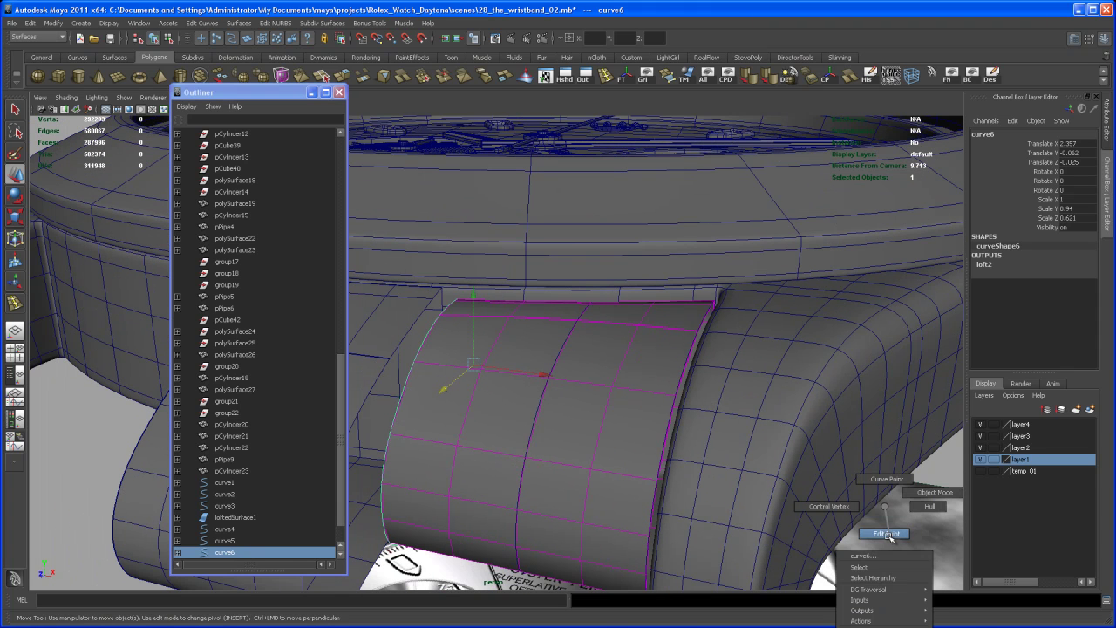
{"action": "left_click", "coordinate": [847, 506]}
{"action": "scroll", "coordinate": [439, 336], "scroll_direction": "up", "scroll_amount": 5}
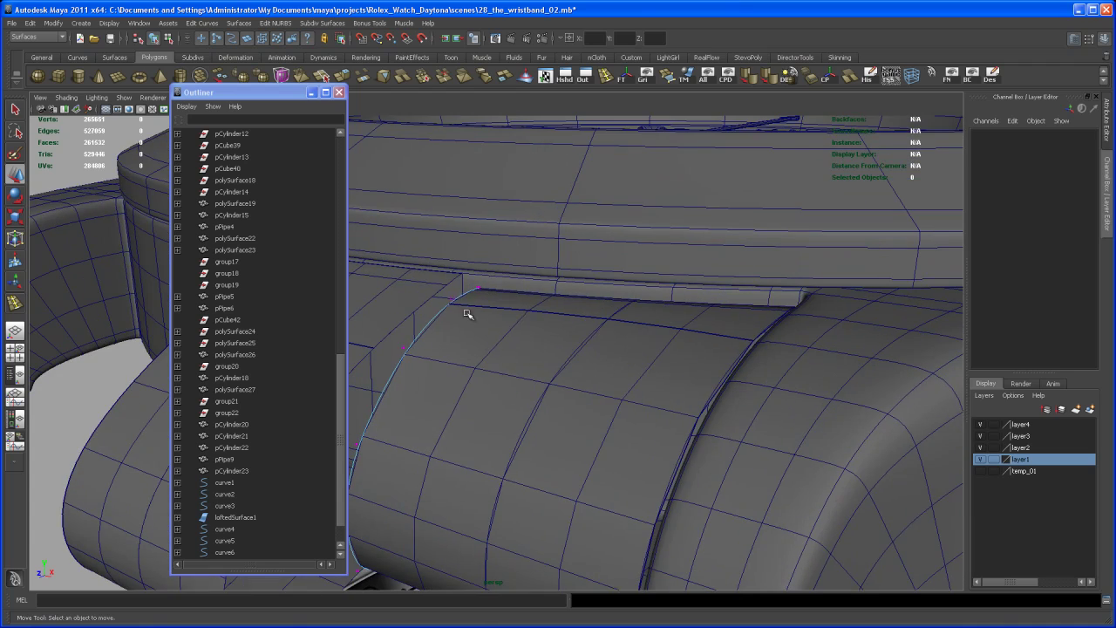
{"action": "left_click", "coordinate": [453, 298]}
{"action": "left_click_drag", "start_coordinate": [462, 319], "coordinate": [409, 323], "text": "alt"}
{"action": "middle_click_drag", "start_coordinate": [615, 393], "coordinate": [518, 416], "text": "alt"}
{"action": "left_click_drag", "start_coordinate": [484, 416], "coordinate": [484, 308], "text": "alt"}
{"action": "left_click_drag", "start_coordinate": [430, 263], "coordinate": [452, 266]}
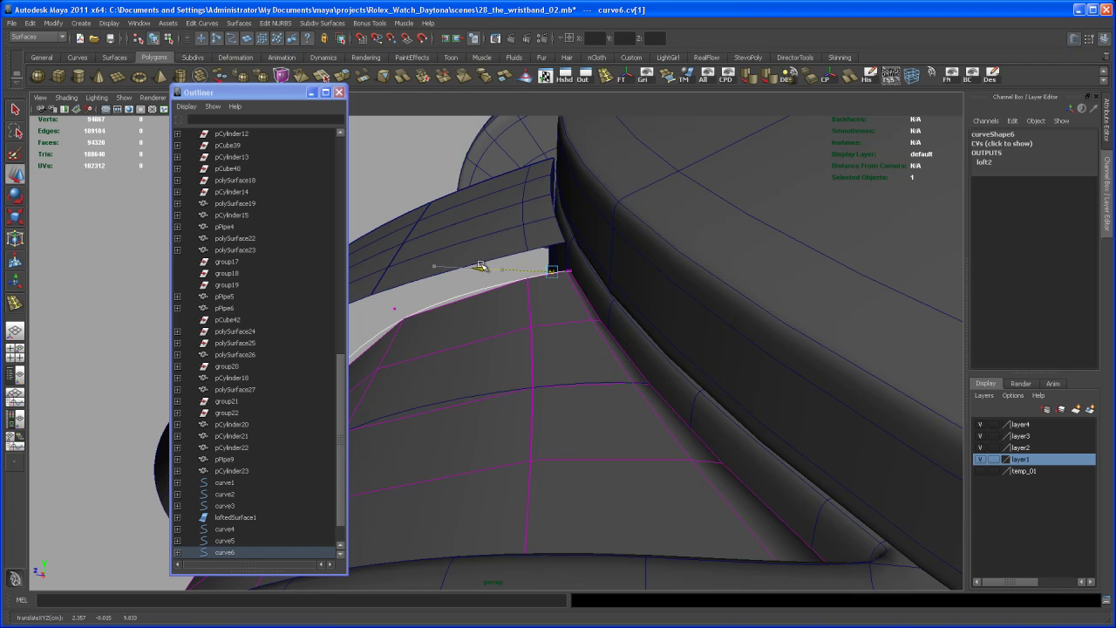
{"action": "left_click_drag", "start_coordinate": [481, 266], "coordinate": [522, 323], "text": "alt"}
{"action": "left_click_drag", "start_coordinate": [457, 223], "coordinate": [448, 286], "text": "alt"}
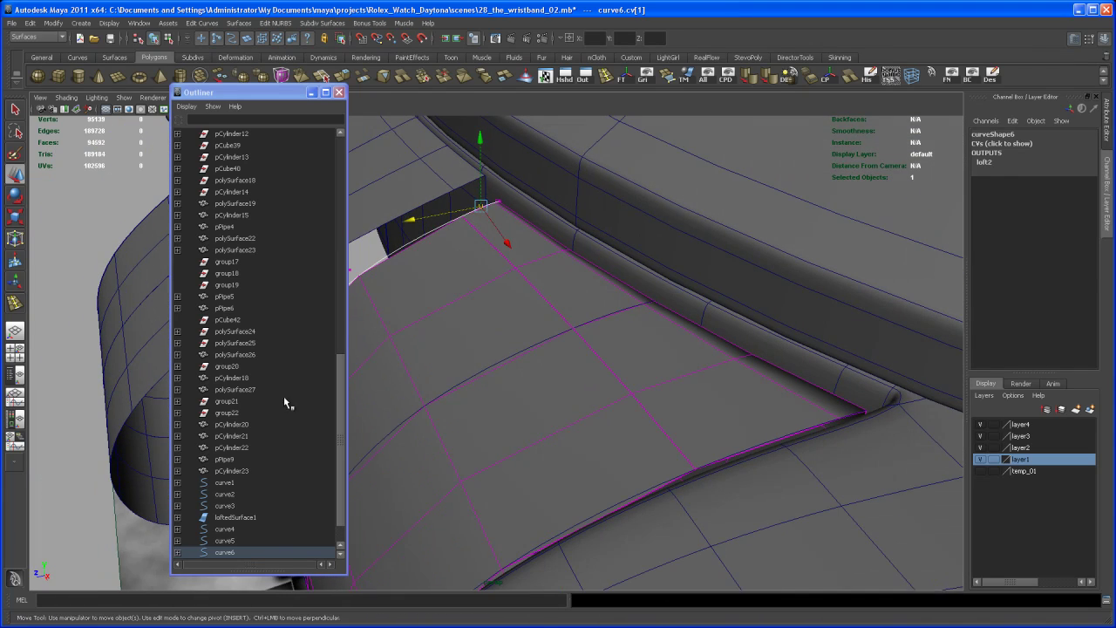
Step: Select the loft's middle profile, curve5, and adjust its upper control vertex nearest the back edge along Z
{"action": "left_click", "coordinate": [239, 540]}
{"action": "left_click_drag", "start_coordinate": [544, 387], "coordinate": [542, 363], "text": "alt"}
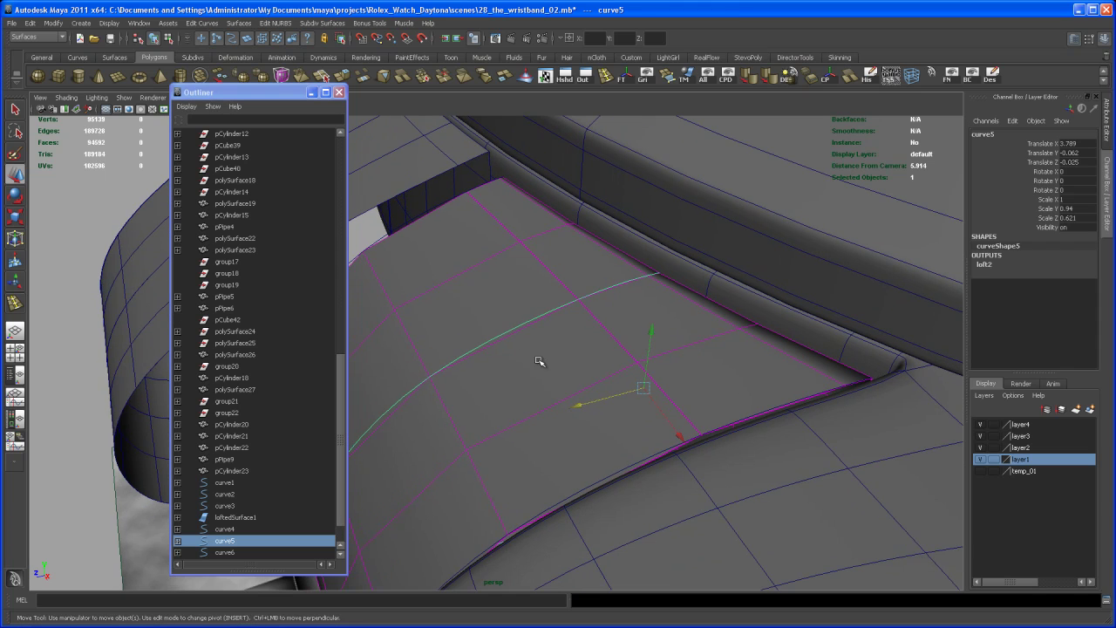
{"action": "right_click_drag", "start_coordinate": [71, 255], "coordinate": [39, 255]}
{"action": "left_click_drag", "start_coordinate": [434, 307], "coordinate": [556, 302], "text": "alt"}
{"action": "left_click", "coordinate": [585, 280]}
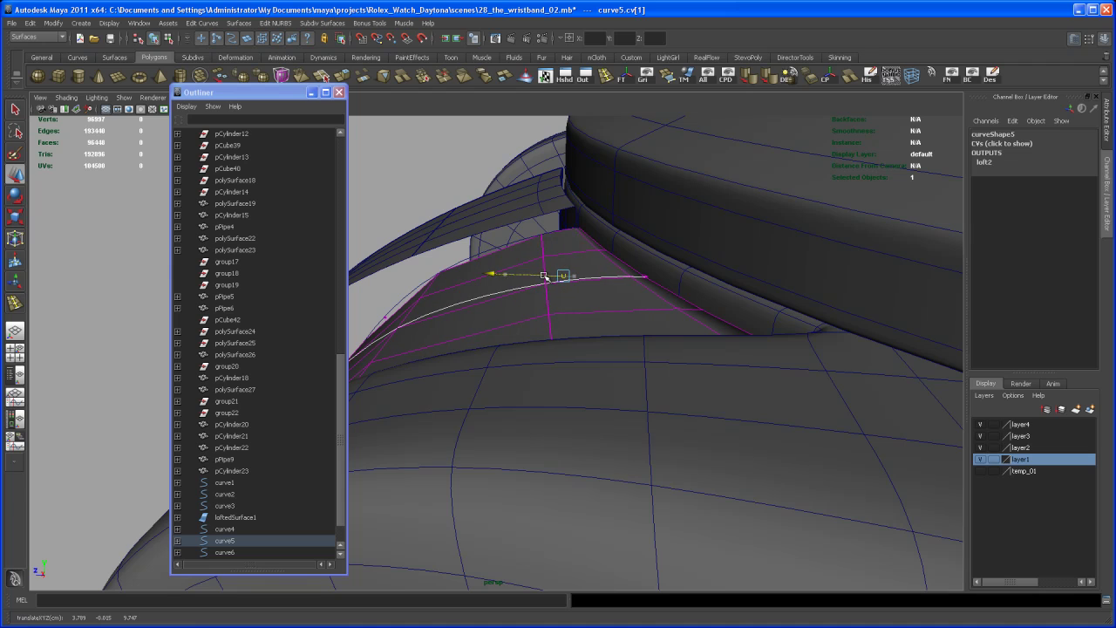
{"action": "left_click_drag", "start_coordinate": [542, 278], "coordinate": [557, 320], "text": "alt"}
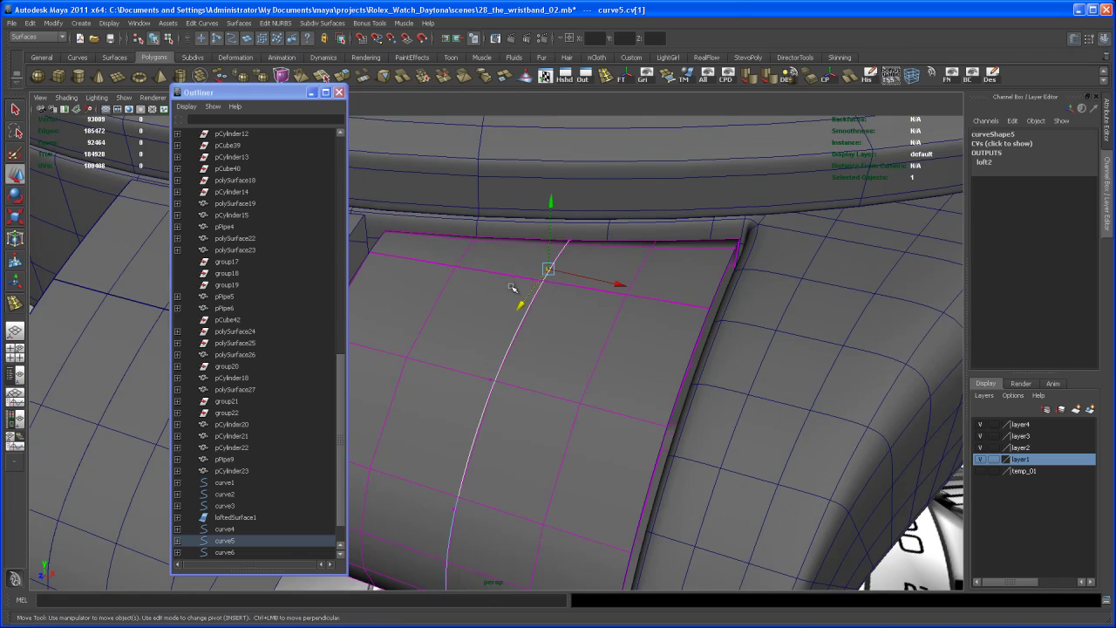
Step: Return the side link's lofted surface to object mode and display it at smoothness 3
{"action": "left_click", "coordinate": [340, 92]}
{"action": "scroll", "coordinate": [546, 404], "scroll_direction": "down", "scroll_amount": 3}
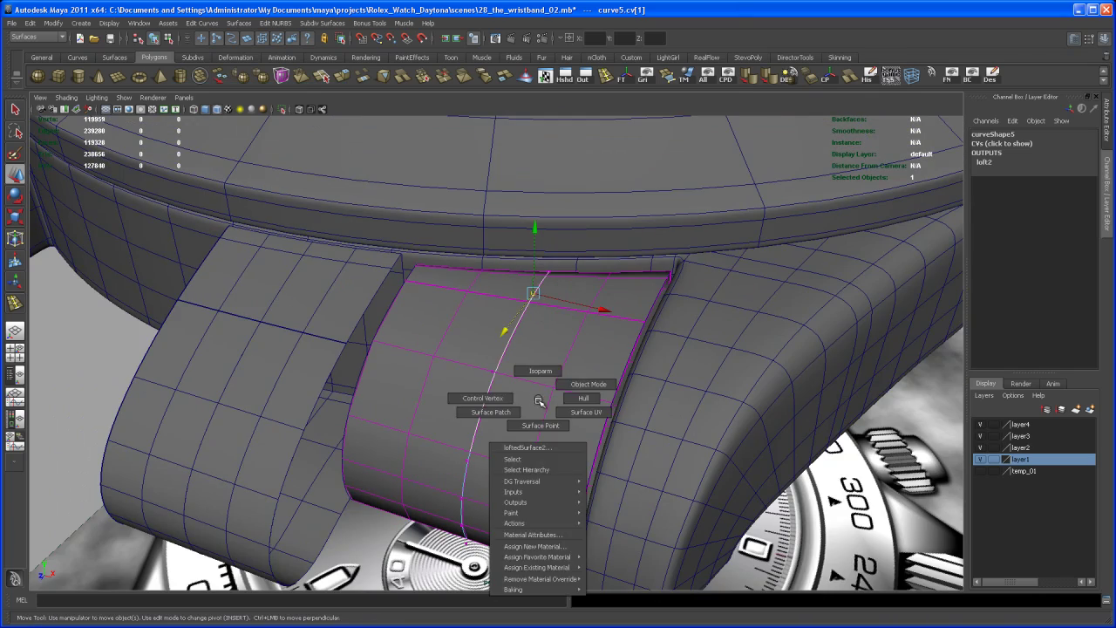
{"action": "left_click", "coordinate": [564, 391]}
{"action": "left_click_drag", "start_coordinate": [567, 391], "coordinate": [539, 367], "text": "alt"}
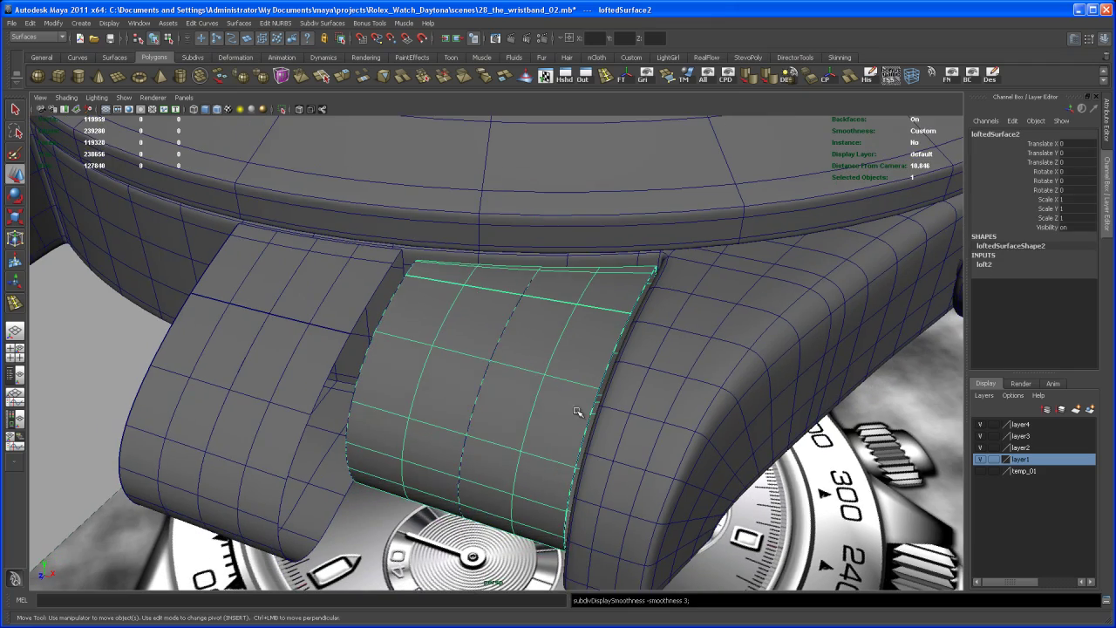
{"action": "left_click_drag", "start_coordinate": [550, 420], "coordinate": [595, 409], "text": "alt"}
{"action": "left_click", "coordinate": [834, 383]}
Step: Examine how the side link's surface fits against the case, lug and centre link from several angles
{"action": "scroll", "coordinate": [633, 364], "scroll_direction": "down", "scroll_amount": 3}
{"action": "left_click_drag", "start_coordinate": [632, 364], "coordinate": [627, 341], "text": "alt"}
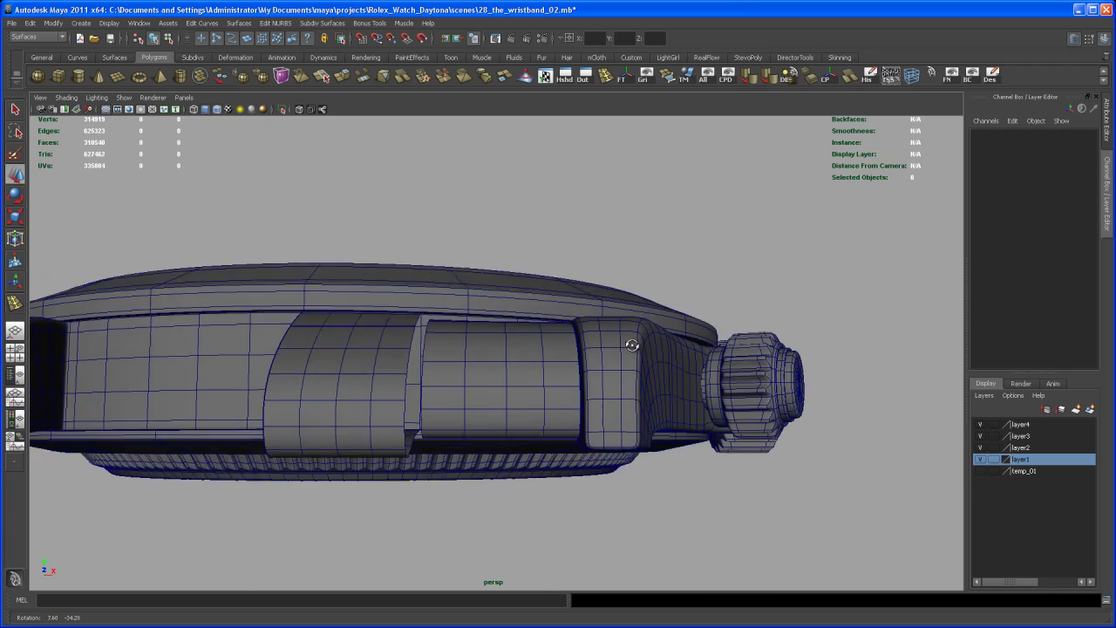
{"action": "right_click_drag", "start_coordinate": [627, 354], "coordinate": [598, 424], "text": "alt"}
{"action": "middle_click_drag", "start_coordinate": [598, 424], "coordinate": [591, 477], "text": "alt"}
{"action": "right_click_drag", "start_coordinate": [592, 478], "coordinate": [635, 535], "text": "alt"}
{"action": "left_click_drag", "start_coordinate": [601, 471], "coordinate": [509, 514], "text": "alt"}
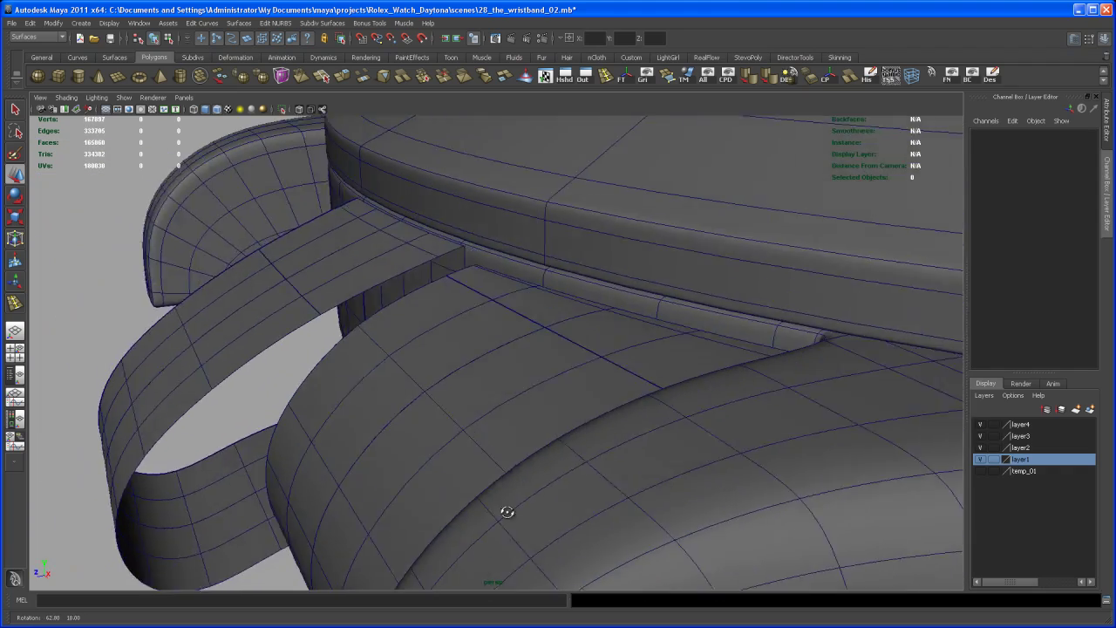
{"action": "right_click_drag", "start_coordinate": [508, 514], "coordinate": [578, 385], "text": "alt"}
{"action": "left_click_drag", "start_coordinate": [578, 385], "coordinate": [495, 382], "text": "alt"}
{"action": "right_click_drag", "start_coordinate": [495, 382], "coordinate": [505, 413], "text": "alt"}
{"action": "left_click_drag", "start_coordinate": [505, 413], "coordinate": [531, 386], "text": "alt"}
{"action": "right_click_drag", "start_coordinate": [531, 386], "coordinate": [504, 432], "text": "alt"}
{"action": "left_click_drag", "start_coordinate": [504, 433], "coordinate": [485, 386], "text": "alt"}
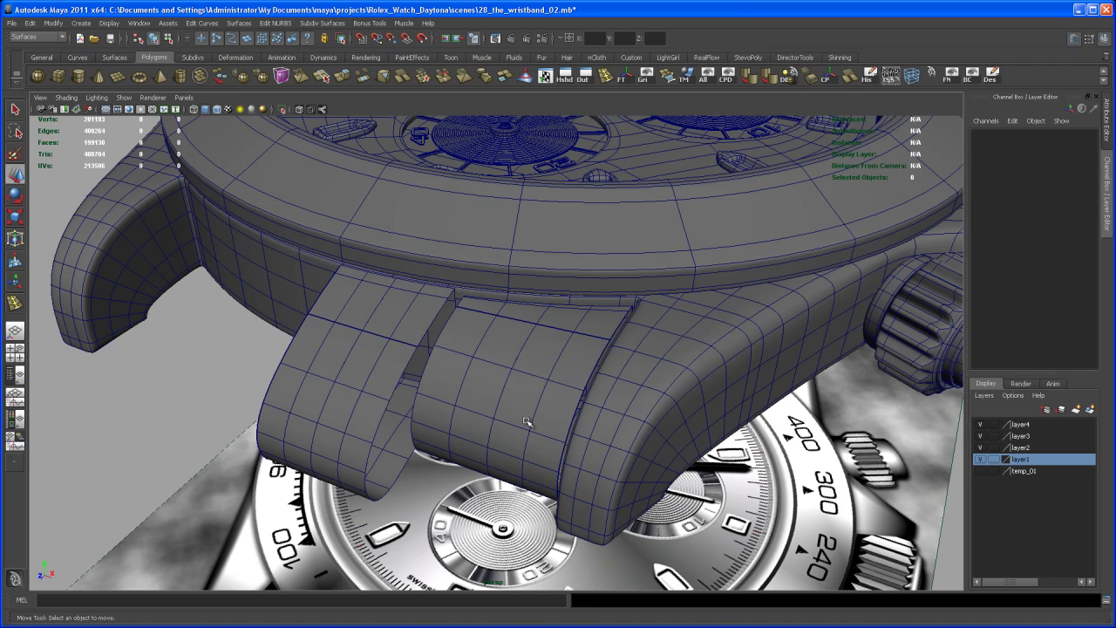
{"action": "left_click_drag", "start_coordinate": [526, 421], "coordinate": [578, 473], "text": "alt"}
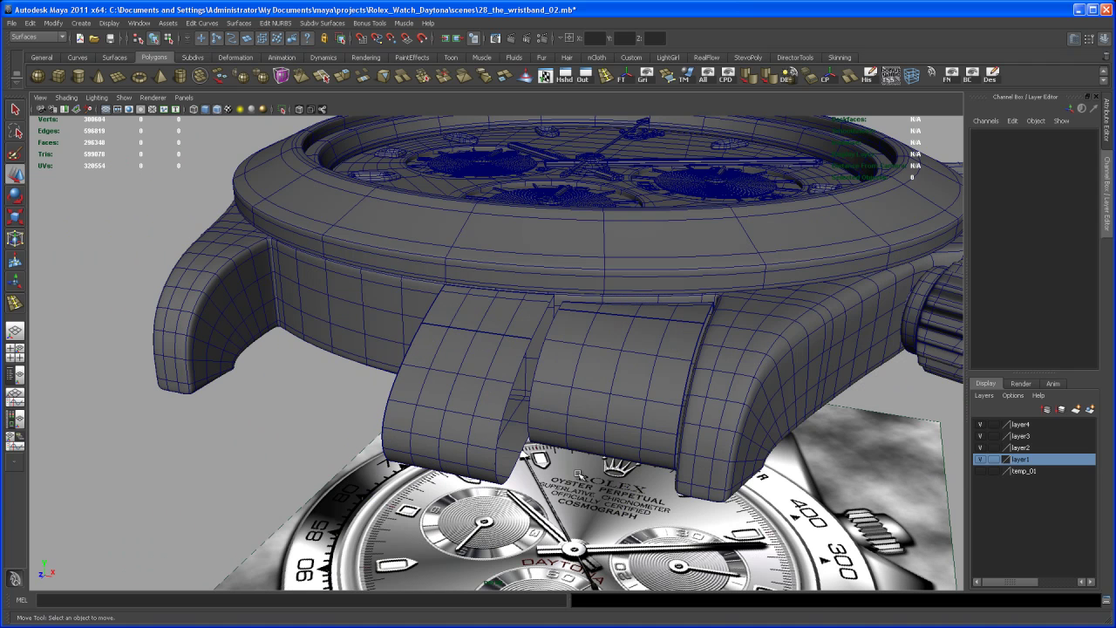
Step: Convert the centre link's lofted NURBS surface to quad polygons using the Count tessellation method with a count of 1000
{"action": "left_click", "coordinate": [479, 386]}
{"action": "middle_click_drag", "start_coordinate": [483, 387], "coordinate": [465, 442], "text": "alt"}
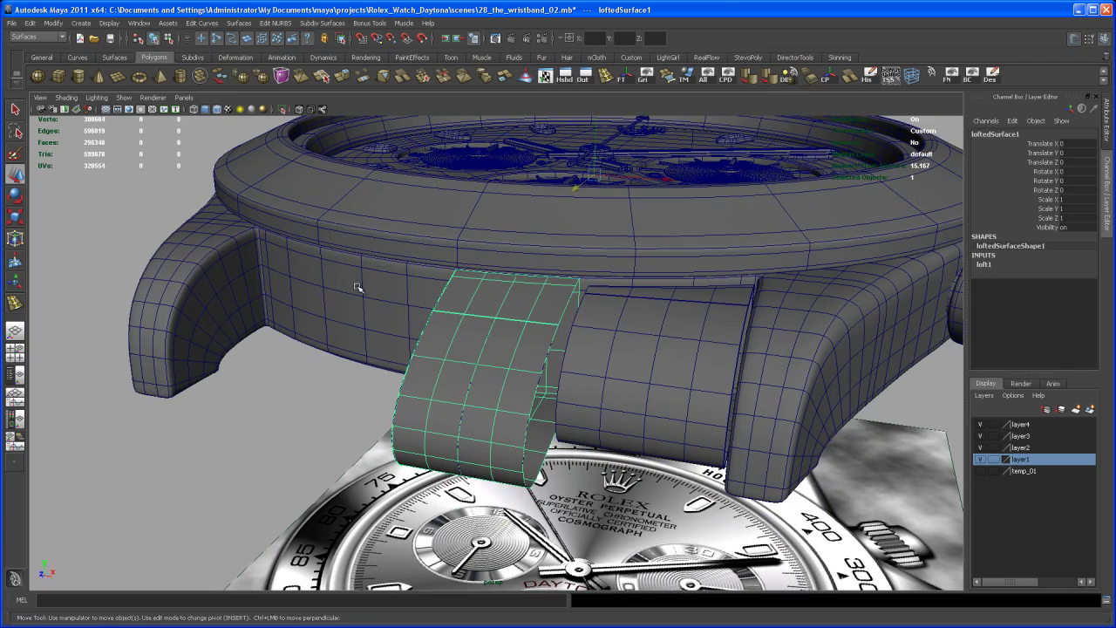
{"action": "left_click", "coordinate": [54, 24]}
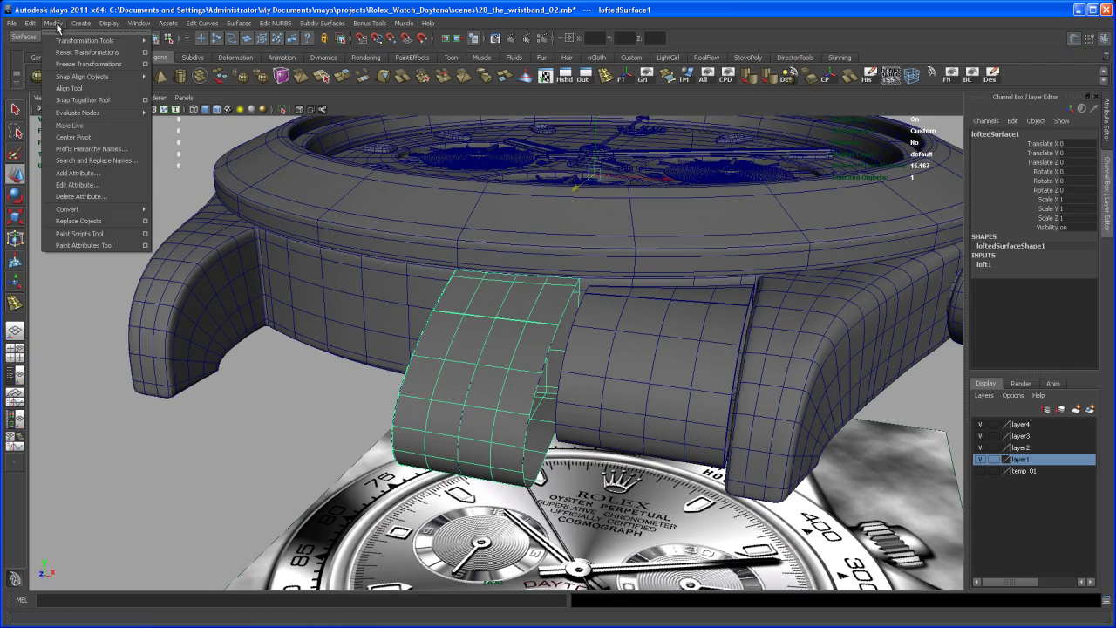
{"action": "mouse_move", "coordinate": [96, 210]}
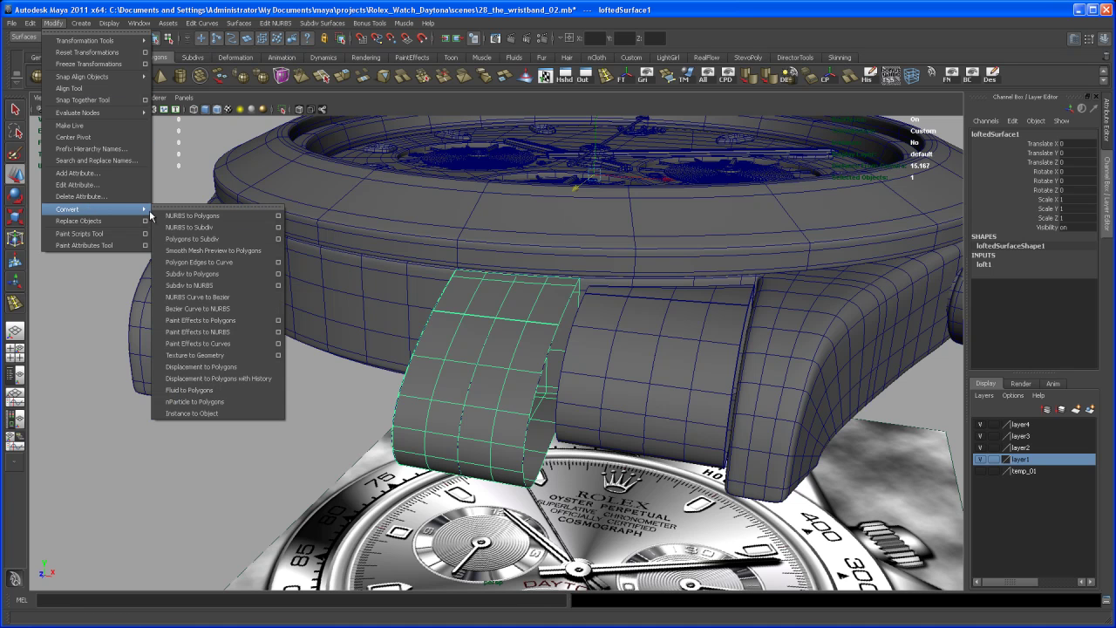
{"action": "left_click", "coordinate": [278, 216]}
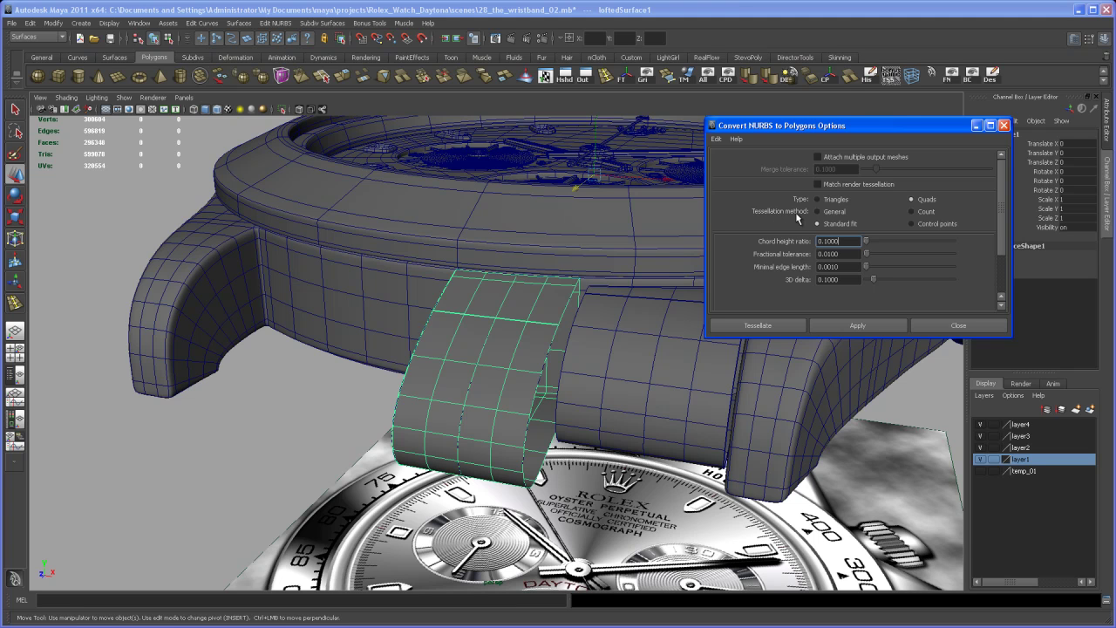
{"action": "left_click", "coordinate": [912, 212]}
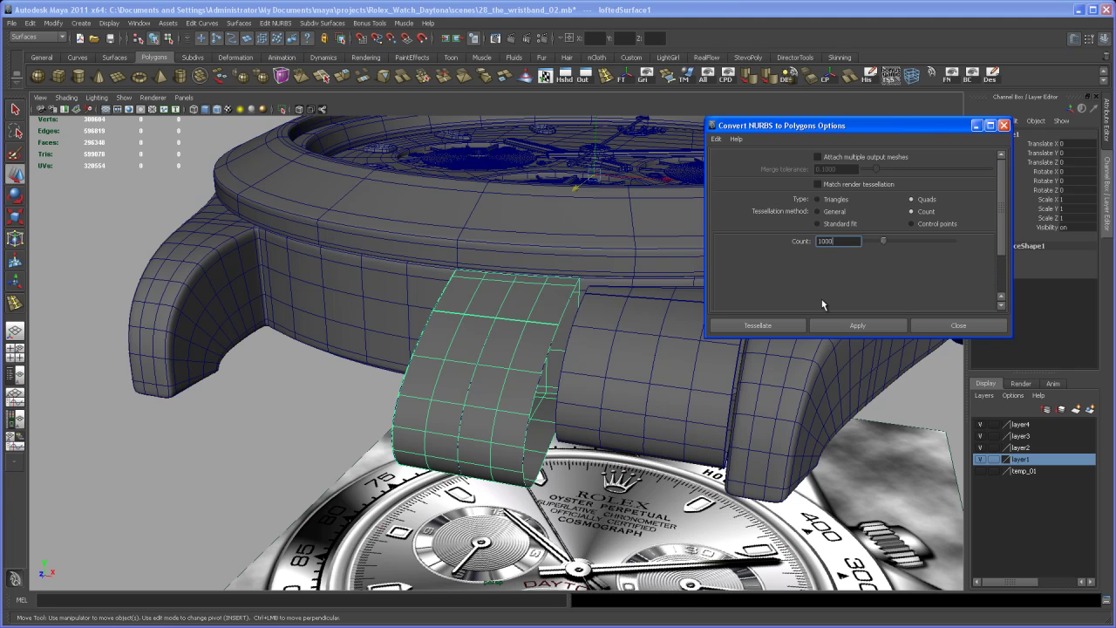
{"action": "left_click", "coordinate": [849, 325]}
{"action": "mouse_move", "coordinate": [666, 445]}
{"action": "left_mouse_down", "text": "alt"}
{"action": "mouse_move", "coordinate": [735, 477]}
{"action": "mouse_move", "coordinate": [780, 463]}
{"action": "mouse_move", "coordinate": [619, 459]}
{"action": "mouse_move", "coordinate": [645, 448]}
{"action": "left_mouse_up", "text": "alt"}
{"action": "right_click_drag", "start_coordinate": [645, 448], "coordinate": [650, 463], "text": "alt"}
{"action": "left_click_drag", "start_coordinate": [650, 463], "coordinate": [725, 437], "text": "alt"}
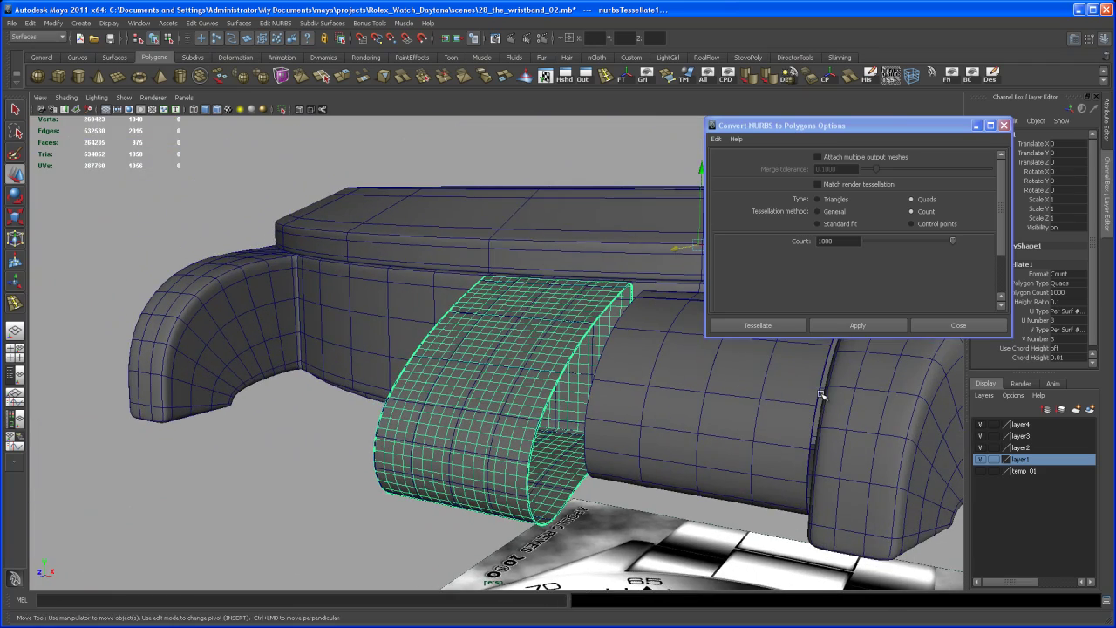
Step: Close the NURBS conversion options and hide all NURBS surfaces and NURBS curves in the perspective view
{"action": "left_click", "coordinate": [957, 327]}
{"action": "left_click_drag", "start_coordinate": [732, 384], "coordinate": [654, 377], "text": "alt"}
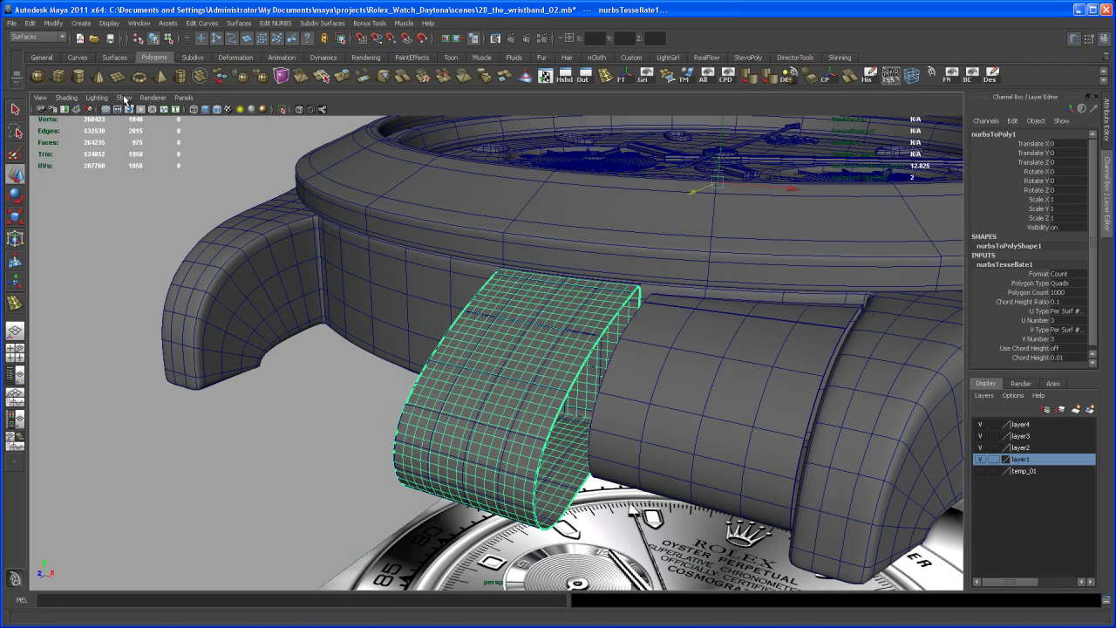
{"action": "left_click", "coordinate": [124, 97]}
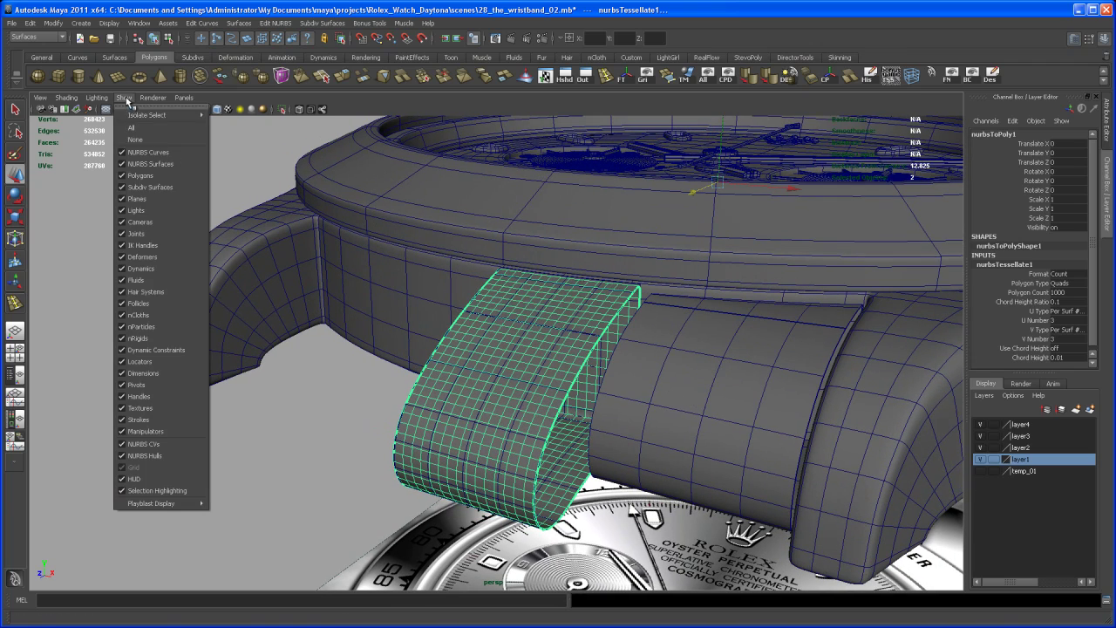
{"action": "left_click", "coordinate": [140, 163]}
{"action": "left_click_drag", "start_coordinate": [551, 340], "coordinate": [443, 328], "text": "alt"}
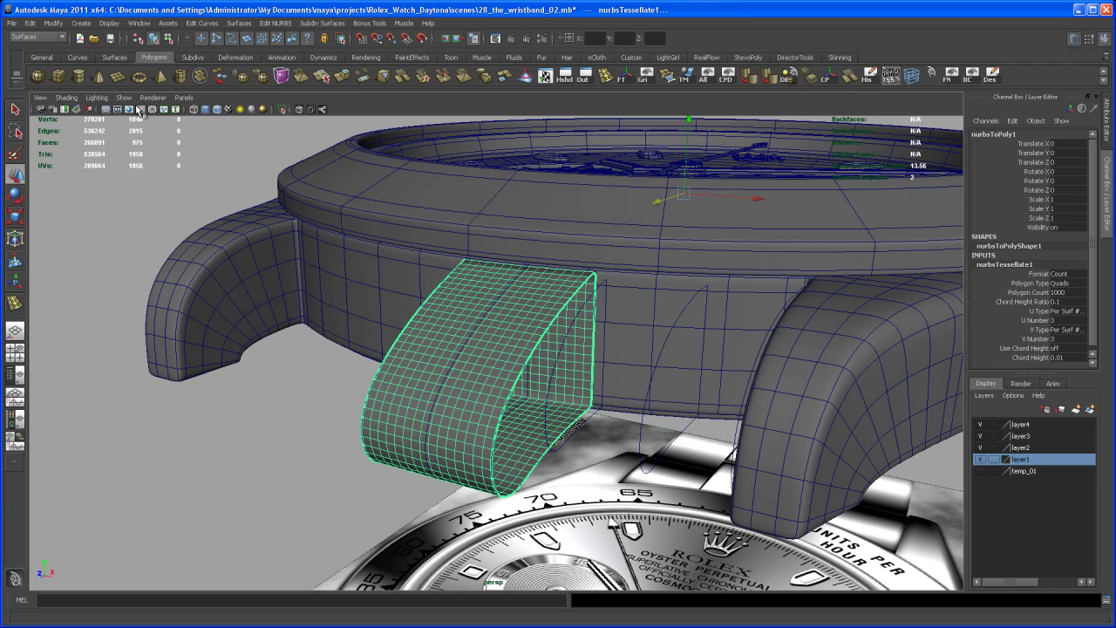
{"action": "left_click", "coordinate": [124, 97]}
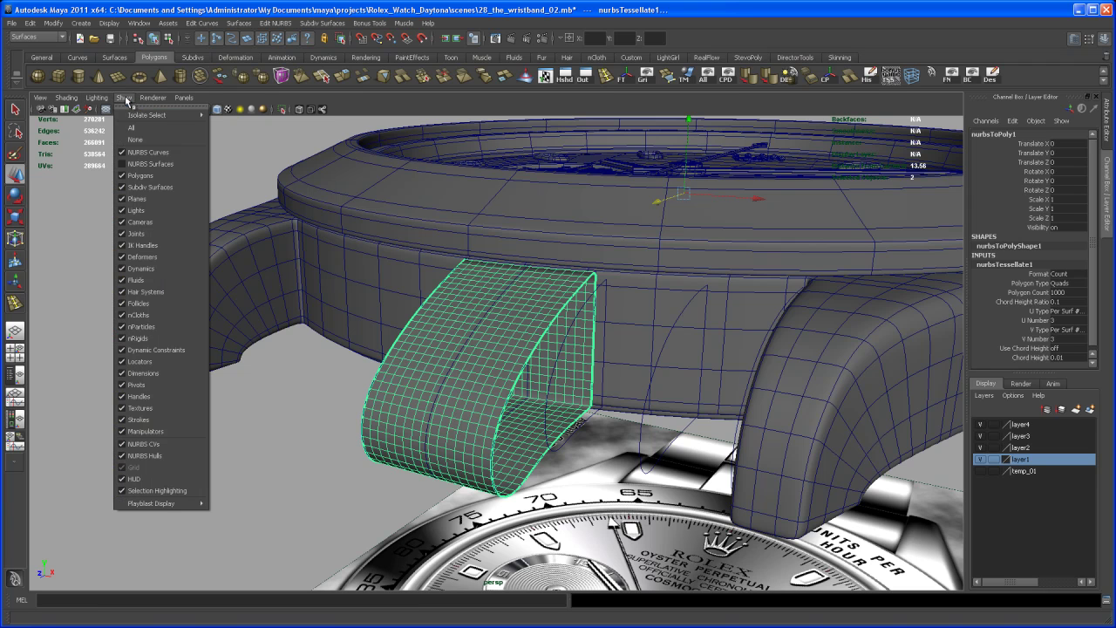
{"action": "left_click", "coordinate": [135, 153]}
{"action": "left_click_drag", "start_coordinate": [517, 339], "coordinate": [559, 421], "text": "alt"}
{"action": "scroll", "coordinate": [528, 386], "scroll_direction": "up", "scroll_amount": 2}
{"action": "scroll", "coordinate": [540, 399], "scroll_direction": "down", "scroll_amount": 1}
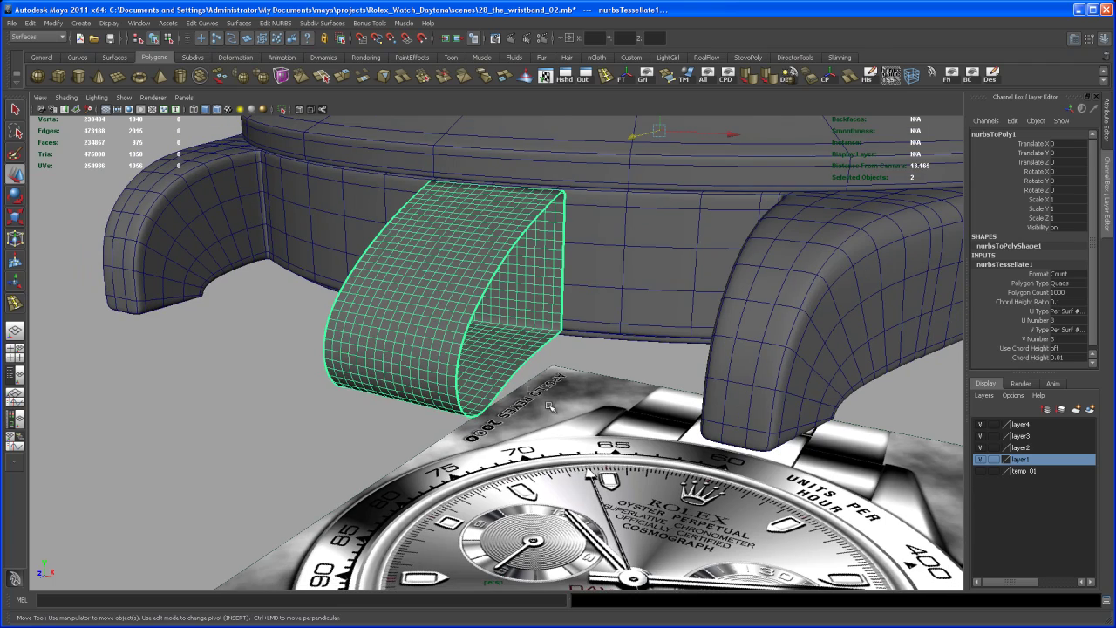
Step: Inspect the converted centre link against the watch case with the wireframe-on-shaded display temporarily off
{"action": "left_click", "coordinate": [393, 420]}
{"action": "left_click_drag", "start_coordinate": [473, 407], "coordinate": [509, 402], "text": "alt"}
{"action": "left_click", "coordinate": [217, 109]}
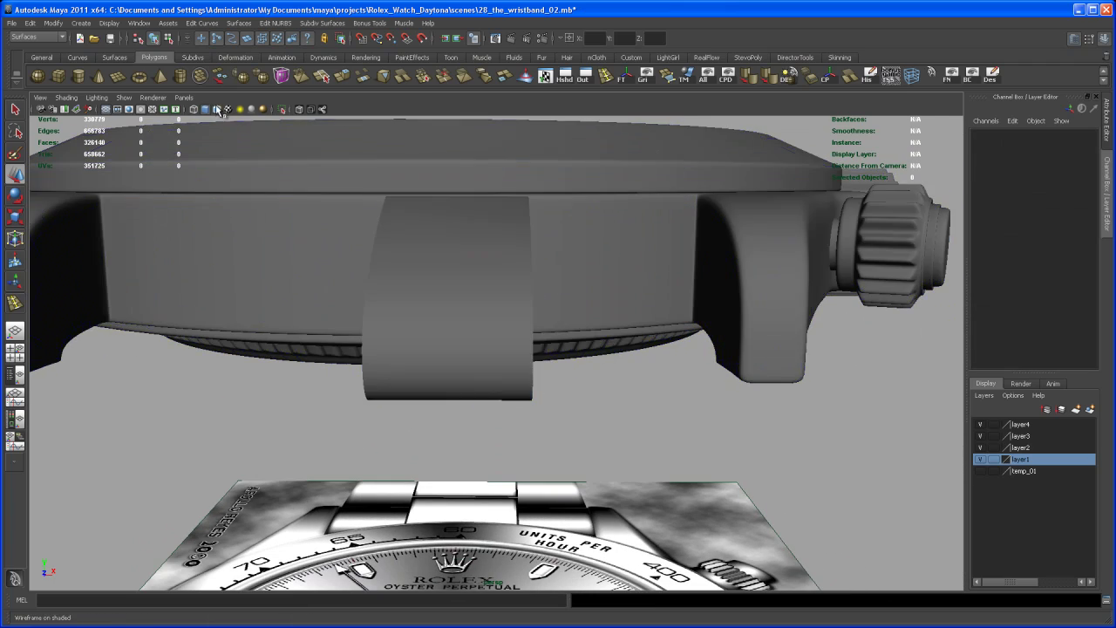
{"action": "mouse_move", "coordinate": [533, 289]}
{"action": "left_mouse_down", "text": "alt"}
{"action": "mouse_move", "coordinate": [443, 337]}
{"action": "mouse_move", "coordinate": [428, 367]}
{"action": "mouse_move", "coordinate": [418, 340]}
{"action": "mouse_move", "coordinate": [445, 311]}
{"action": "mouse_move", "coordinate": [434, 296]}
{"action": "mouse_move", "coordinate": [438, 262]}
{"action": "left_mouse_up", "text": "alt"}
{"action": "left_click", "coordinate": [431, 316]}
{"action": "left_click", "coordinate": [217, 109]}
Step: Switch the polygon centre link to edge mode and select the border edge loop around its open side
{"action": "left_click_drag", "start_coordinate": [475, 304], "coordinate": [480, 344], "text": "alt"}
{"action": "right_click", "coordinate": [476, 343]}
{"action": "right_click_drag", "start_coordinate": [477, 342], "coordinate": [479, 333]}
{"action": "left_click_drag", "start_coordinate": [477, 349], "coordinate": [477, 359], "text": "alt"}
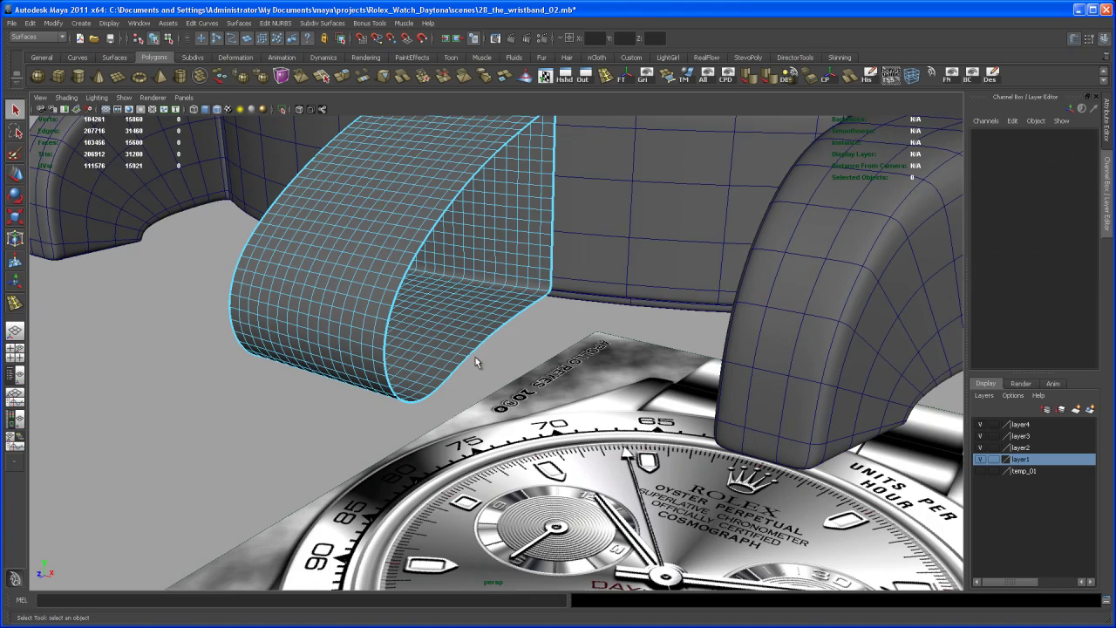
{"action": "double_click", "coordinate": [470, 354]}
{"action": "left_click_drag", "start_coordinate": [480, 387], "coordinate": [460, 370], "text": "alt"}
Step: Switch to the Polygons menu set, cap the centre link's open side with Fill Hole, and display the mesh unsmoothed
{"action": "left_click", "coordinate": [62, 38]}
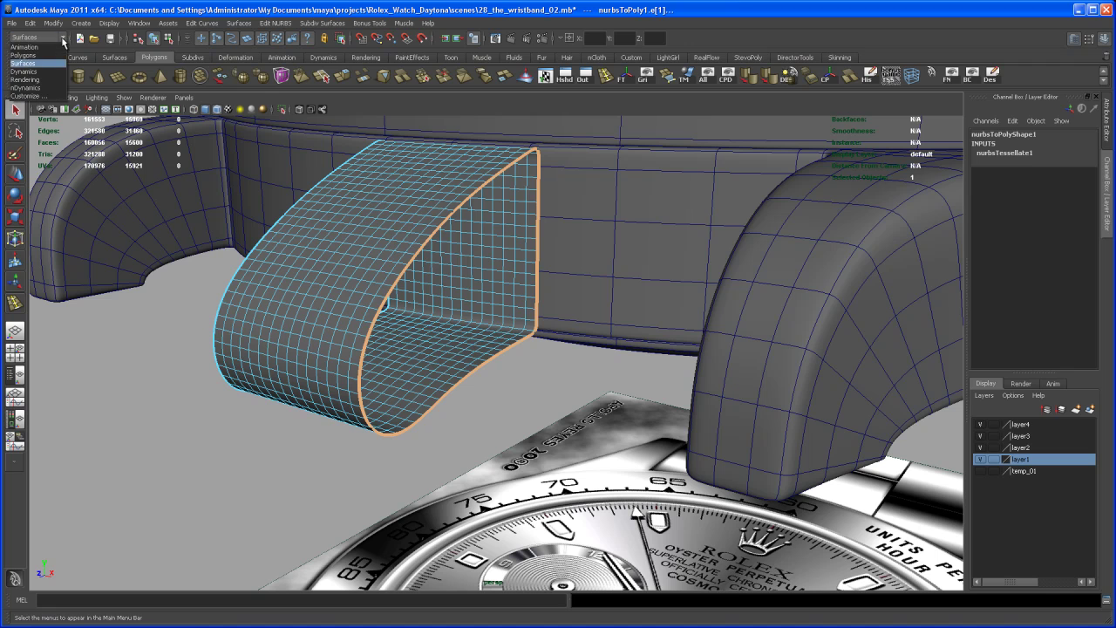
{"action": "left_click", "coordinate": [54, 56]}
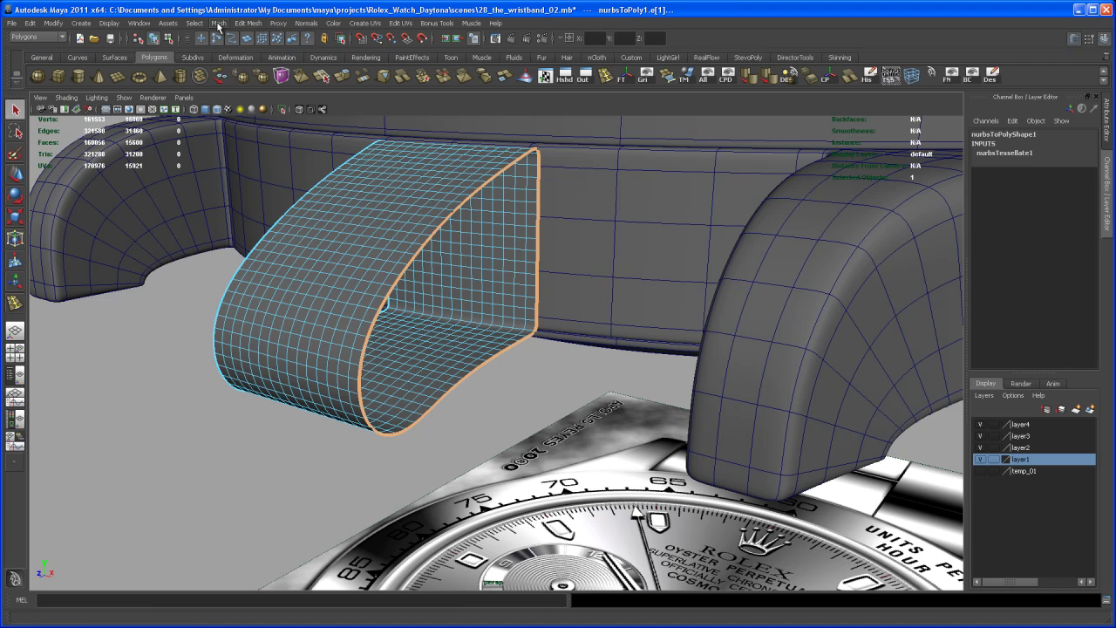
{"action": "left_click", "coordinate": [218, 23]}
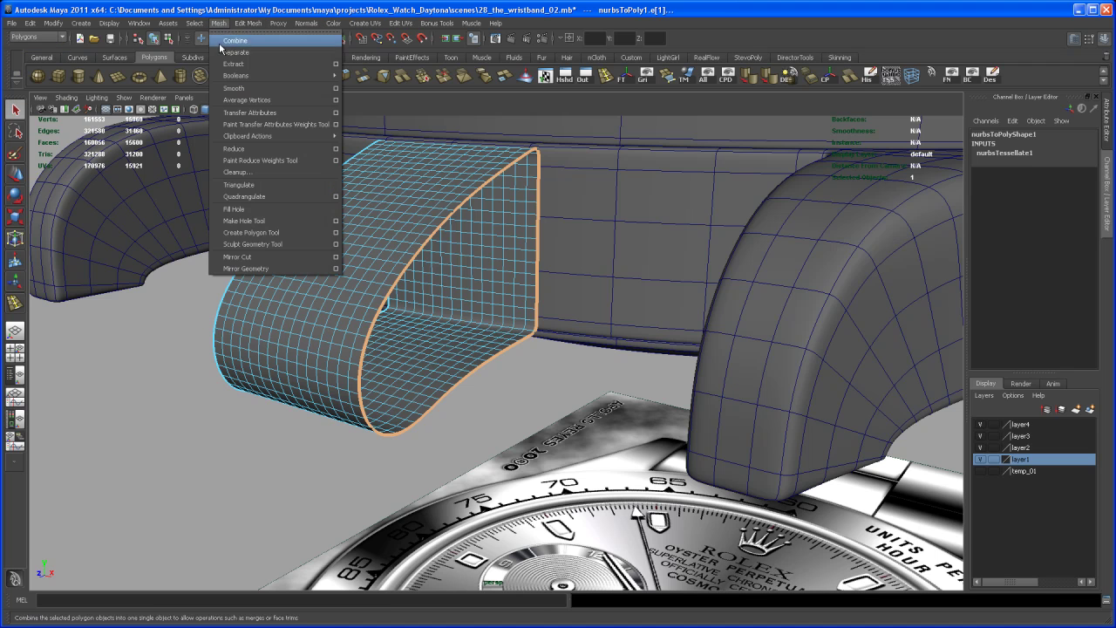
{"action": "left_click", "coordinate": [252, 218]}
{"action": "left_click_drag", "start_coordinate": [515, 396], "coordinate": [436, 350], "text": "alt"}
{"action": "key", "text": "1"}
Step: Select the centre link's new cap face in face mode and subdivide it into triangles with Poke Face
{"action": "right_click_drag", "start_coordinate": [443, 326], "coordinate": [439, 354]}
{"action": "left_click_drag", "start_coordinate": [463, 368], "coordinate": [459, 315], "text": "alt"}
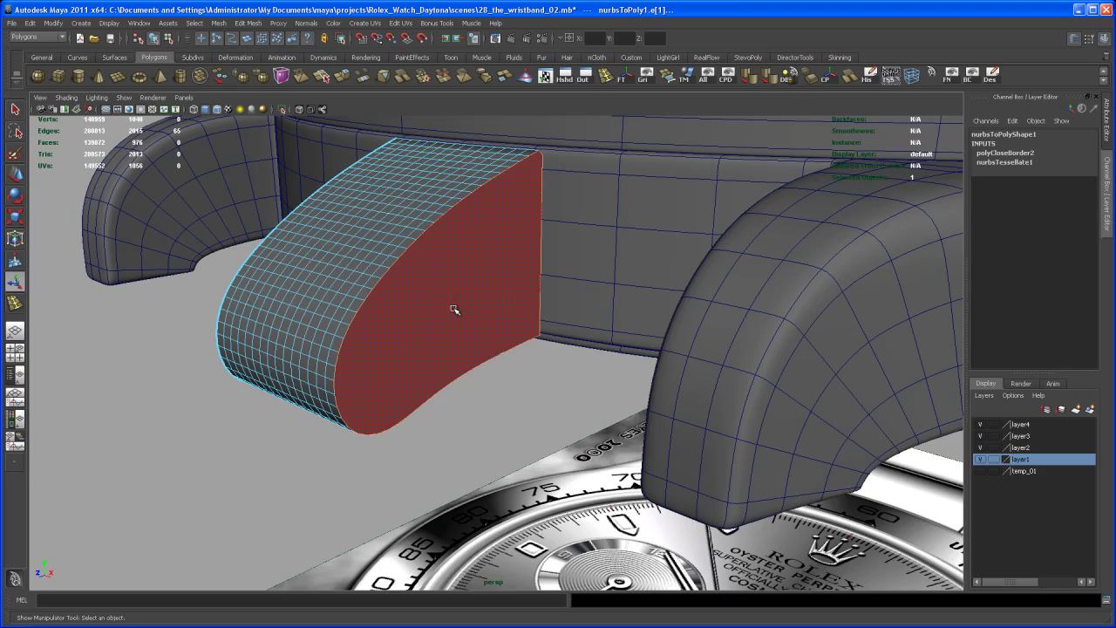
{"action": "left_click", "coordinate": [453, 309]}
{"action": "left_click_drag", "start_coordinate": [473, 411], "coordinate": [443, 341], "text": "alt"}
{"action": "left_click", "coordinate": [249, 23]}
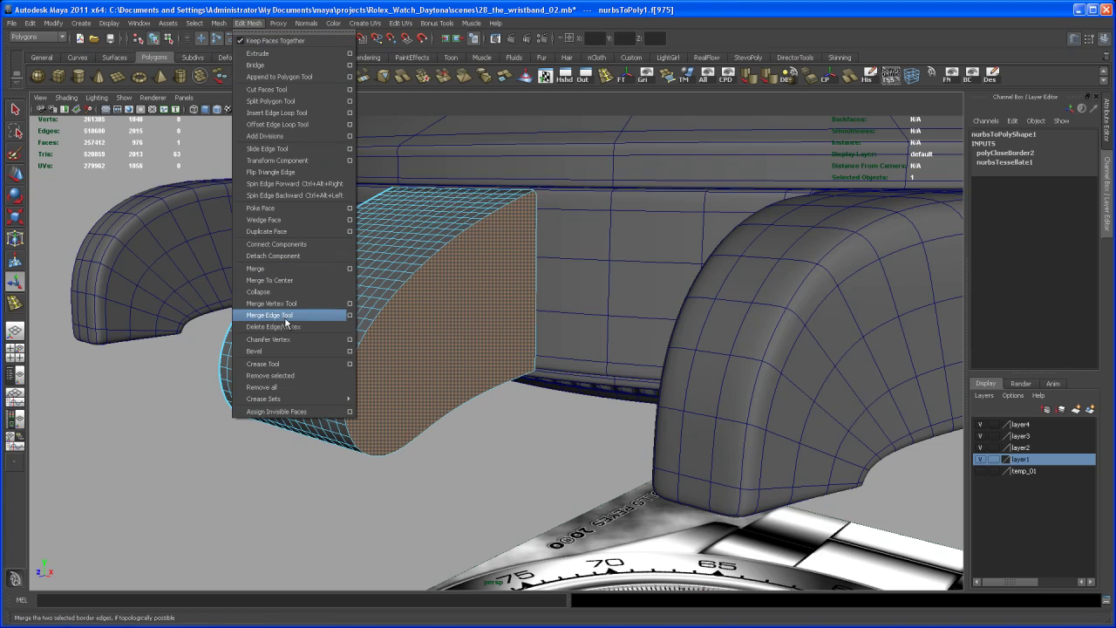
{"action": "left_click", "coordinate": [262, 208]}
{"action": "left_click_drag", "start_coordinate": [479, 410], "coordinate": [508, 482], "text": "alt"}
{"action": "middle_click_drag", "start_coordinate": [499, 436], "coordinate": [468, 449], "text": "alt"}
{"action": "right_click_drag", "start_coordinate": [468, 448], "coordinate": [470, 366], "text": "alt"}
{"action": "mouse_move", "coordinate": [470, 437]}
{"action": "middle_mouse_down", "text": "alt"}
{"action": "mouse_move", "coordinate": [465, 429]}
{"action": "mouse_move", "coordinate": [485, 448]}
{"action": "middle_mouse_up", "text": "alt"}
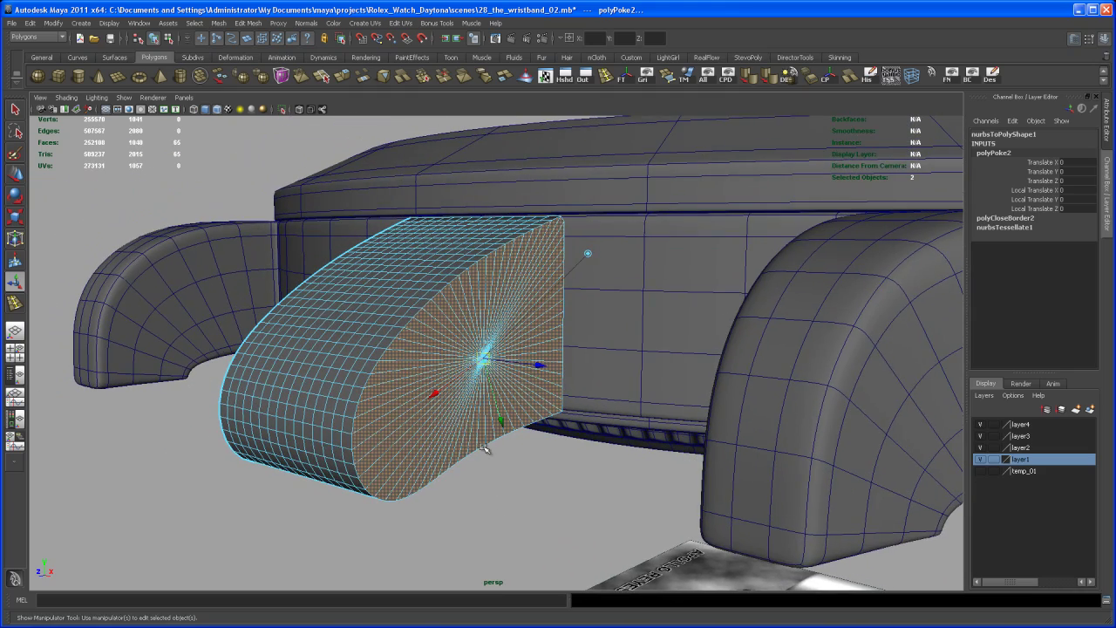
Step: Extrude the poked cap faces and scale them uniformly inward to about one third of their size
{"action": "left_click", "coordinate": [343, 78]}
{"action": "right_click_drag", "start_coordinate": [560, 459], "coordinate": [572, 507], "text": "alt"}
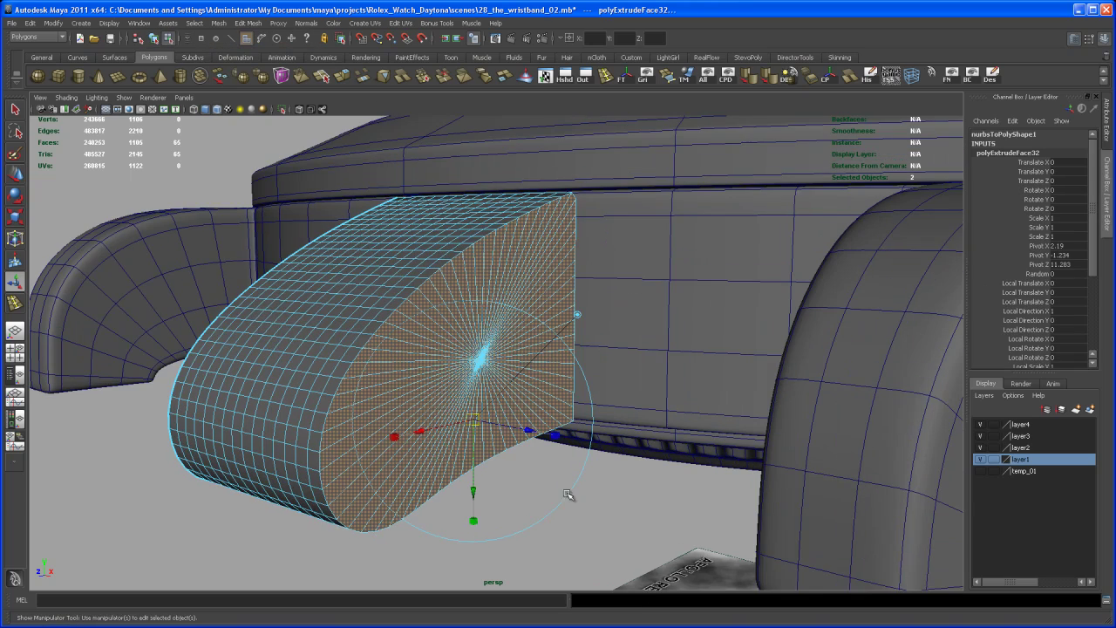
{"action": "middle_click_drag", "start_coordinate": [543, 471], "coordinate": [556, 440], "text": "alt"}
{"action": "left_click_drag", "start_coordinate": [559, 426], "coordinate": [544, 447], "text": "alt"}
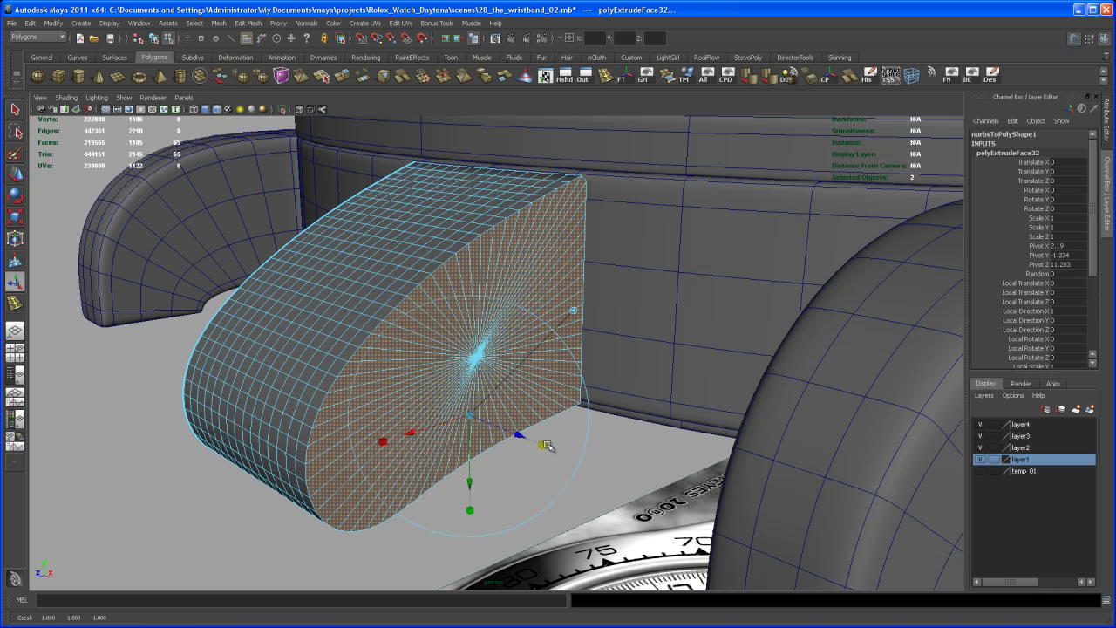
{"action": "left_click_drag", "start_coordinate": [460, 408], "coordinate": [428, 464]}
{"action": "key", "text": "q"}
{"action": "middle_click_drag", "start_coordinate": [430, 467], "coordinate": [439, 438], "text": "alt"}
{"action": "right_click_drag", "start_coordinate": [440, 438], "coordinate": [464, 391], "text": "alt"}
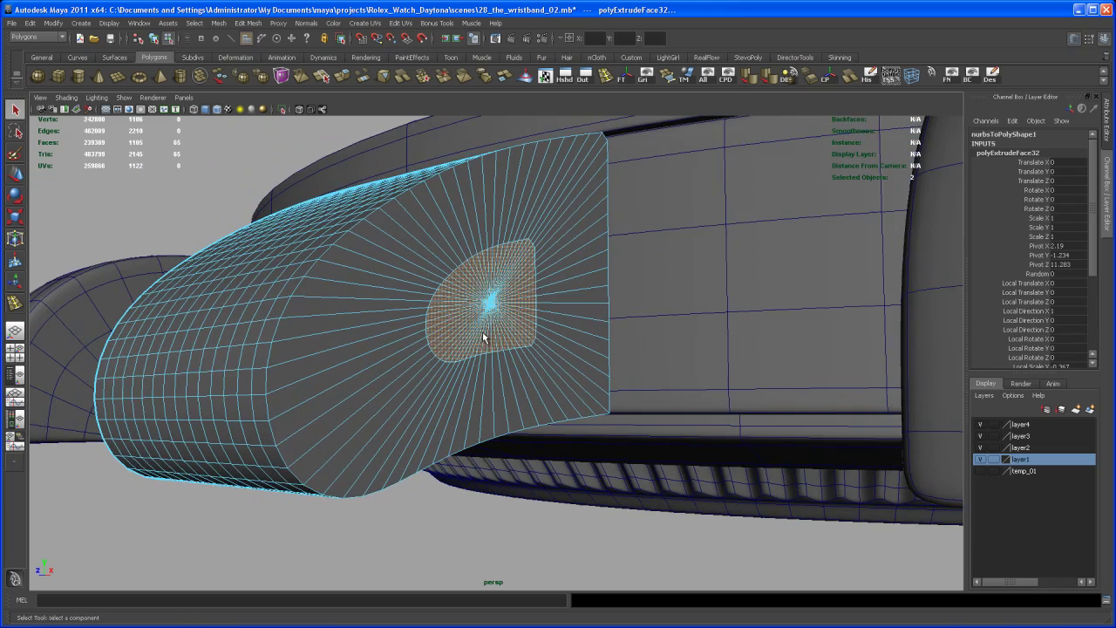
Step: Deselect the cap faces and examine the radial edges of the centre link's side from several distances and angles
{"action": "left_click_drag", "start_coordinate": [495, 289], "coordinate": [465, 357], "text": "alt"}
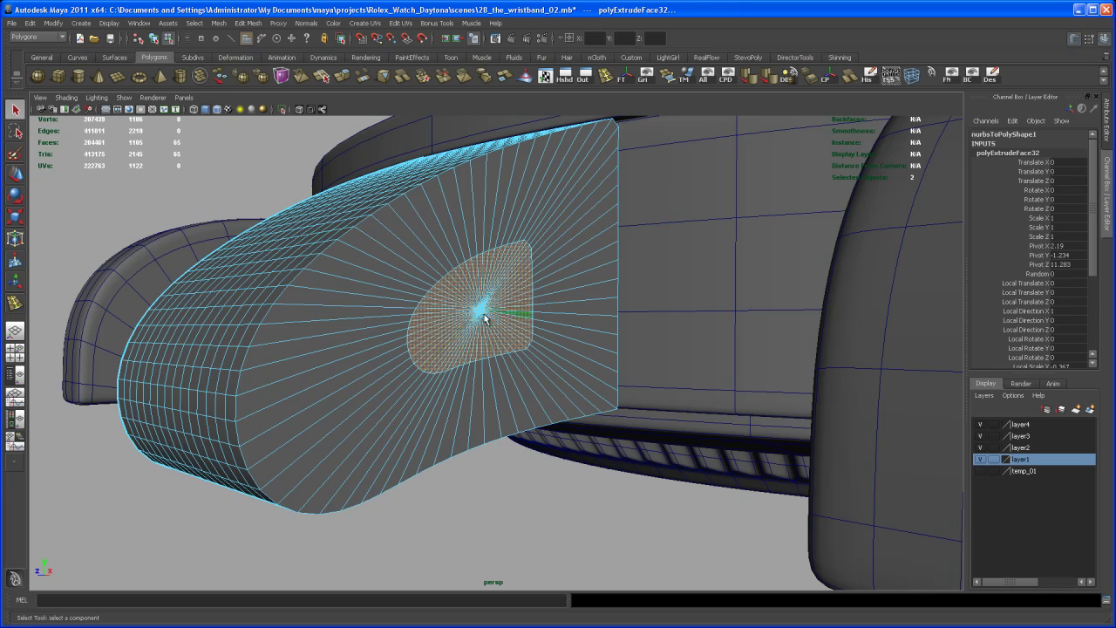
{"action": "left_click", "coordinate": [520, 498]}
{"action": "mouse_move", "coordinate": [501, 389]}
{"action": "left_mouse_down", "text": "alt"}
{"action": "mouse_move", "coordinate": [474, 379]}
{"action": "mouse_move", "coordinate": [490, 391]}
{"action": "left_mouse_up", "text": "alt"}
{"action": "mouse_move", "coordinate": [491, 391]}
{"action": "right_mouse_down", "text": "alt"}
{"action": "mouse_move", "coordinate": [505, 407]}
{"action": "mouse_move", "coordinate": [494, 369]}
{"action": "right_mouse_up", "text": "alt"}
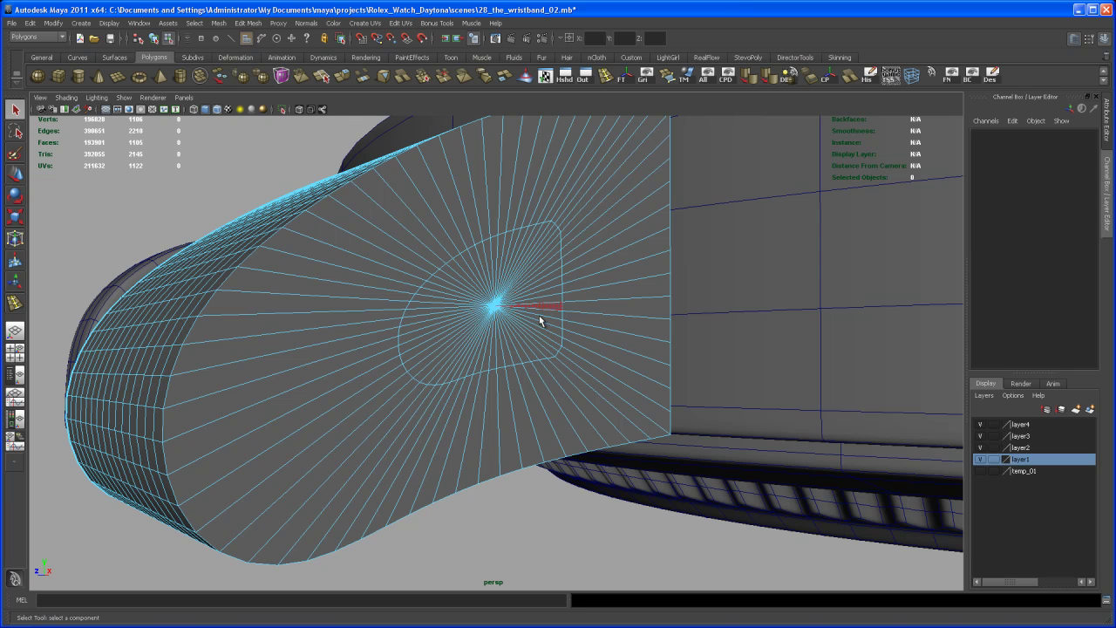
{"action": "right_click_drag", "start_coordinate": [479, 354], "coordinate": [477, 259], "text": "alt"}
{"action": "left_click_drag", "start_coordinate": [477, 259], "coordinate": [501, 367], "text": "alt"}
{"action": "right_click_drag", "start_coordinate": [501, 367], "coordinate": [488, 311], "text": "alt"}
{"action": "left_click_drag", "start_coordinate": [488, 311], "coordinate": [493, 346], "text": "alt"}
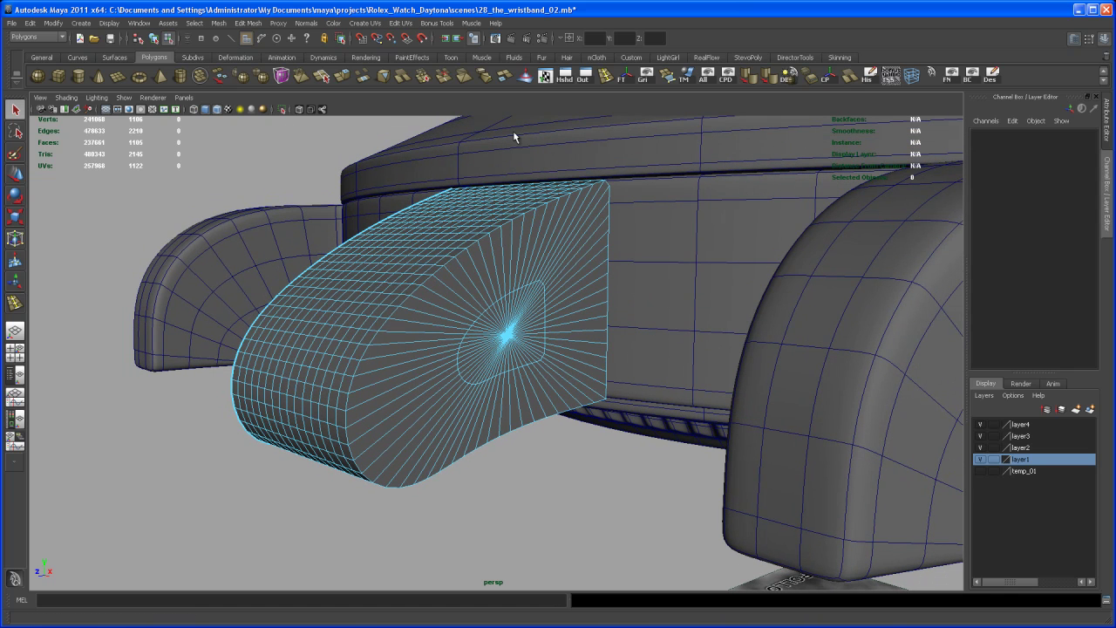
Step: Insert an edge loop around the centre link's side cap, close to its outer border
{"action": "left_click", "coordinate": [605, 77]}
{"action": "right_click_drag", "start_coordinate": [405, 268], "coordinate": [429, 273], "text": "alt"}
{"action": "left_click_drag", "start_coordinate": [416, 259], "coordinate": [410, 258]}
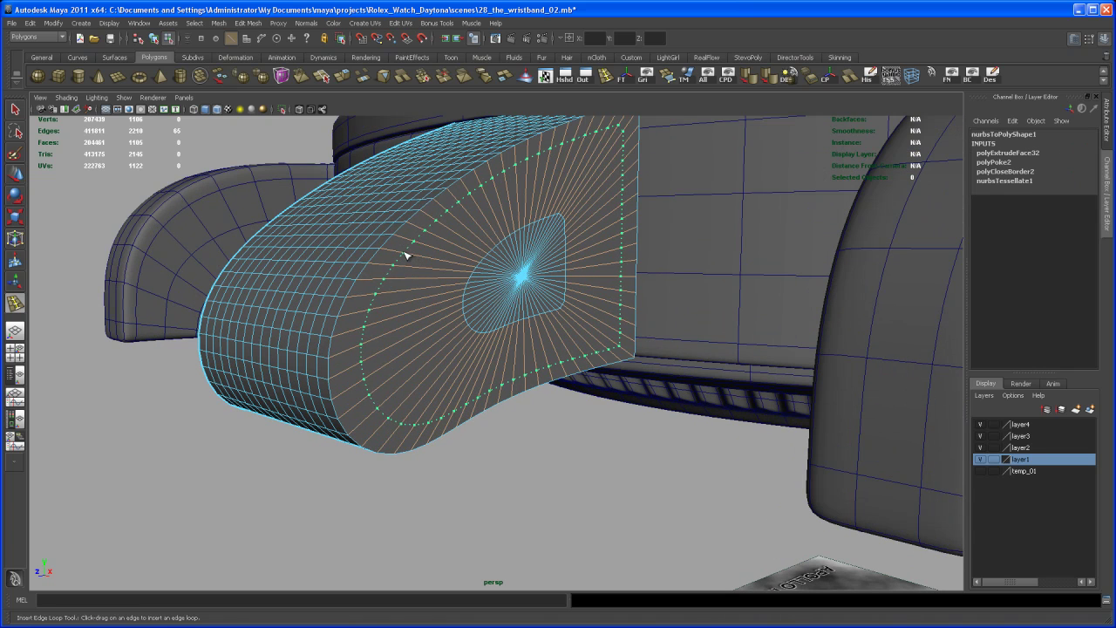
{"action": "left_click_drag", "start_coordinate": [405, 255], "coordinate": [406, 255]}
Step: Return the centre link to object mode and turn on its smooth mesh preview
{"action": "right_click_drag", "start_coordinate": [471, 309], "coordinate": [493, 316], "text": "alt"}
{"action": "key", "text": "q"}
{"action": "left_click", "coordinate": [494, 334]}
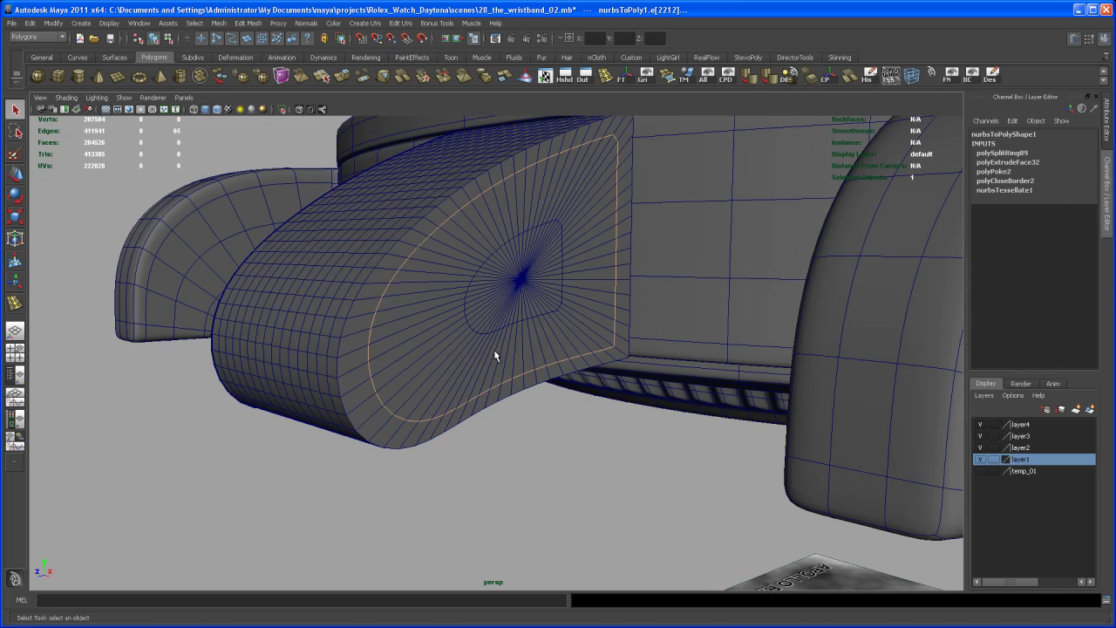
{"action": "key", "text": "F8"}
{"action": "left_click_drag", "start_coordinate": [500, 361], "coordinate": [527, 375], "text": "alt"}
{"action": "key", "text": "3"}
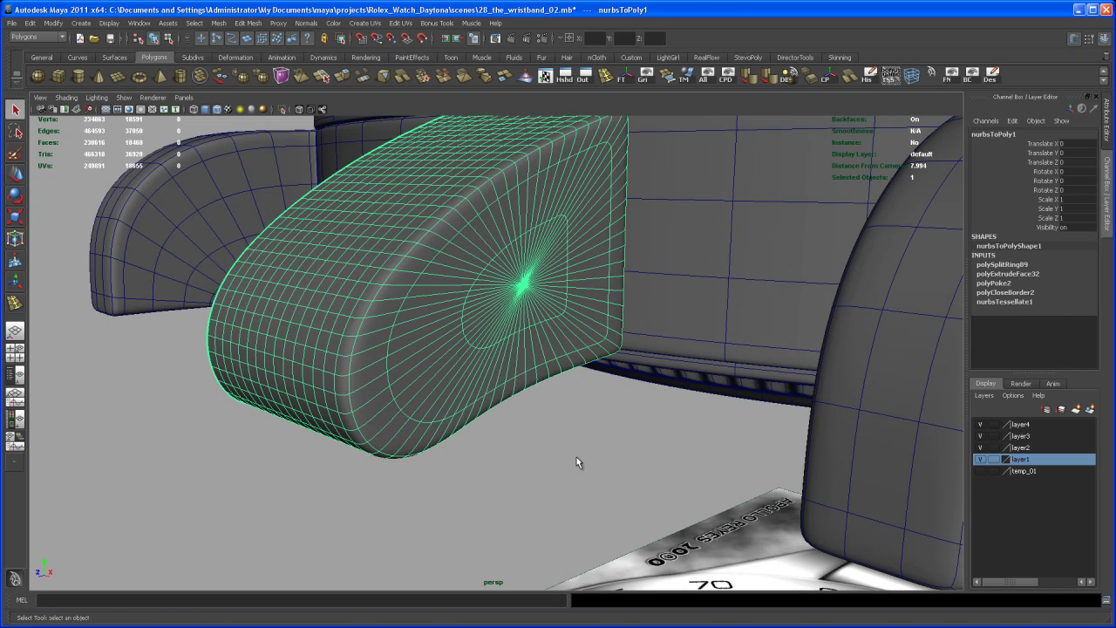
Step: Examine the smoothed centre link's rounded edge and its fit against the case, with and without wireframe, from several angles
{"action": "left_click", "coordinate": [575, 456]}
{"action": "right_click_drag", "start_coordinate": [527, 338], "coordinate": [558, 399], "text": "alt"}
{"action": "middle_click_drag", "start_coordinate": [558, 398], "coordinate": [565, 402], "text": "alt"}
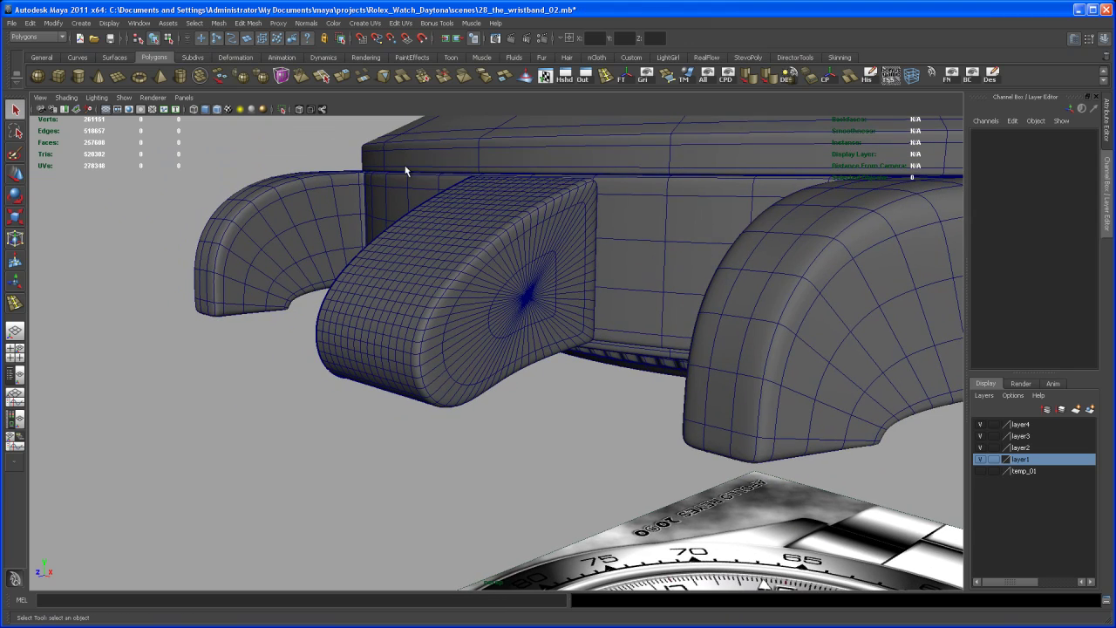
{"action": "left_click", "coordinate": [227, 109]}
{"action": "left_click_drag", "start_coordinate": [488, 384], "coordinate": [503, 364], "text": "alt"}
{"action": "left_click", "coordinate": [503, 363]}
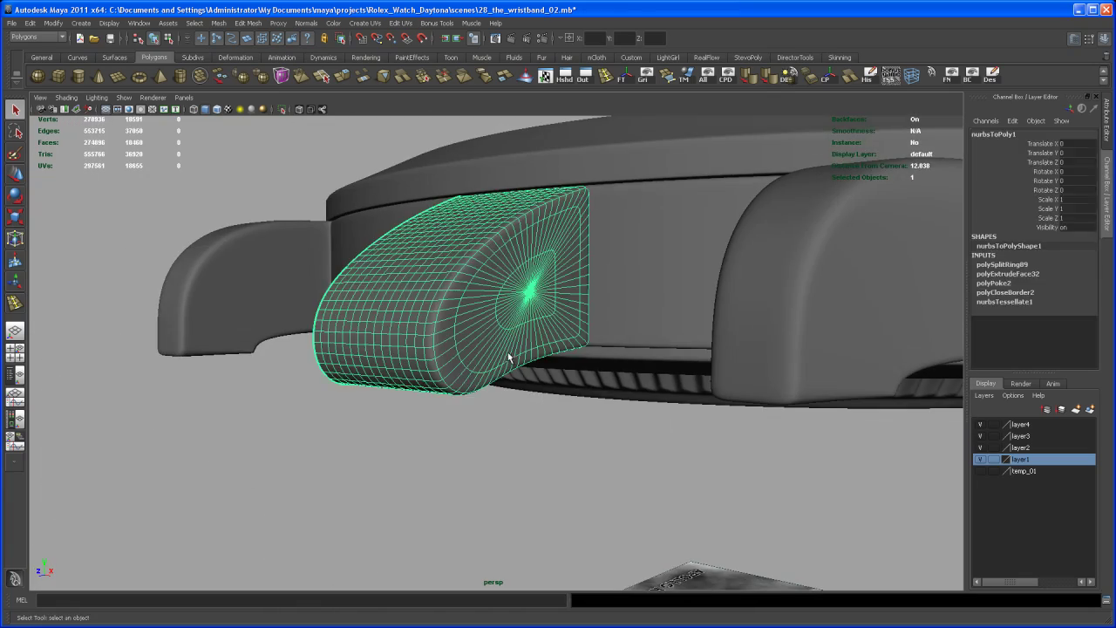
{"action": "left_click", "coordinate": [219, 108]}
{"action": "right_click_drag", "start_coordinate": [537, 383], "coordinate": [518, 420], "text": "alt"}
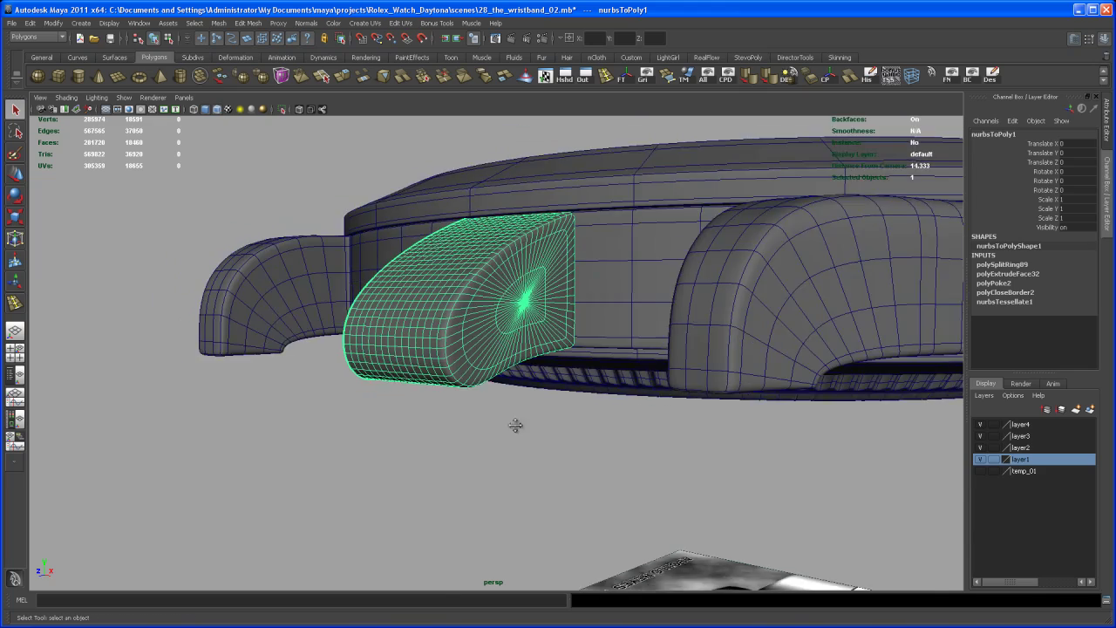
{"action": "left_click_drag", "start_coordinate": [518, 420], "coordinate": [510, 480], "text": "alt"}
{"action": "mouse_move", "coordinate": [510, 480]}
{"action": "right_mouse_down", "text": "alt"}
{"action": "mouse_move", "coordinate": [528, 485]}
{"action": "mouse_move", "coordinate": [528, 449]}
{"action": "right_mouse_up", "text": "alt"}
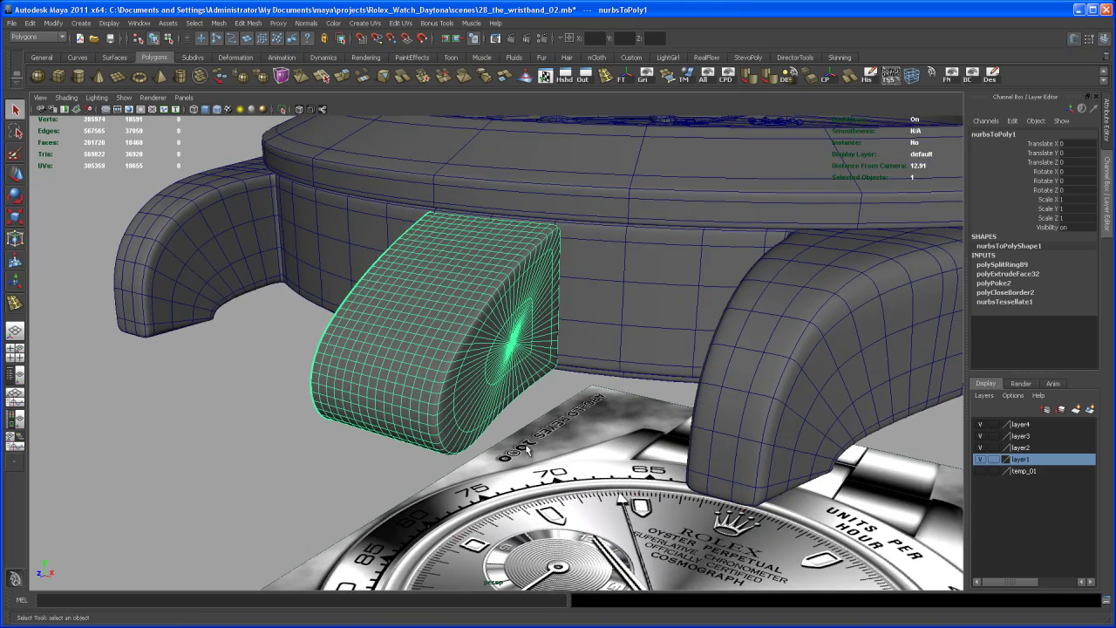
{"action": "left_click", "coordinate": [541, 410]}
{"action": "left_click_drag", "start_coordinate": [541, 410], "coordinate": [593, 430], "text": "alt"}
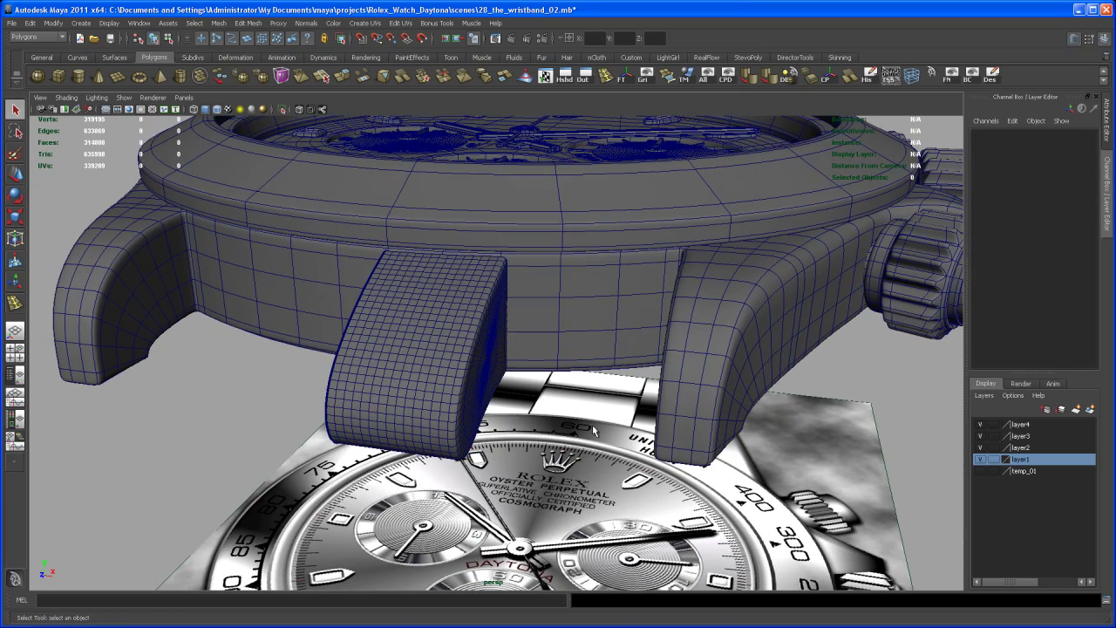